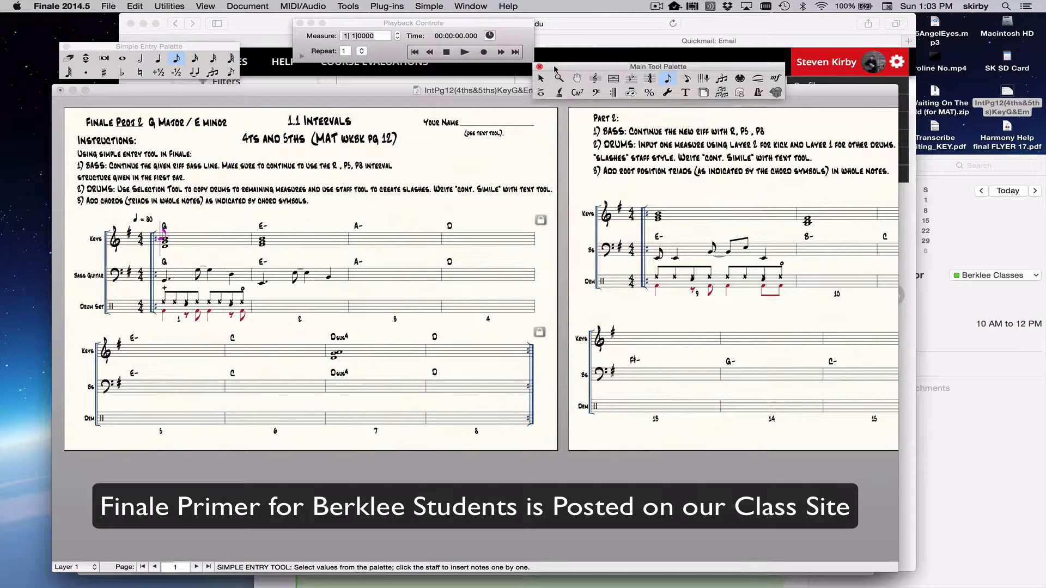
Step: Move the Main Tool Palette beside the Playback Controls and view the list of available palettes
drag(556, 77, 544, 24)
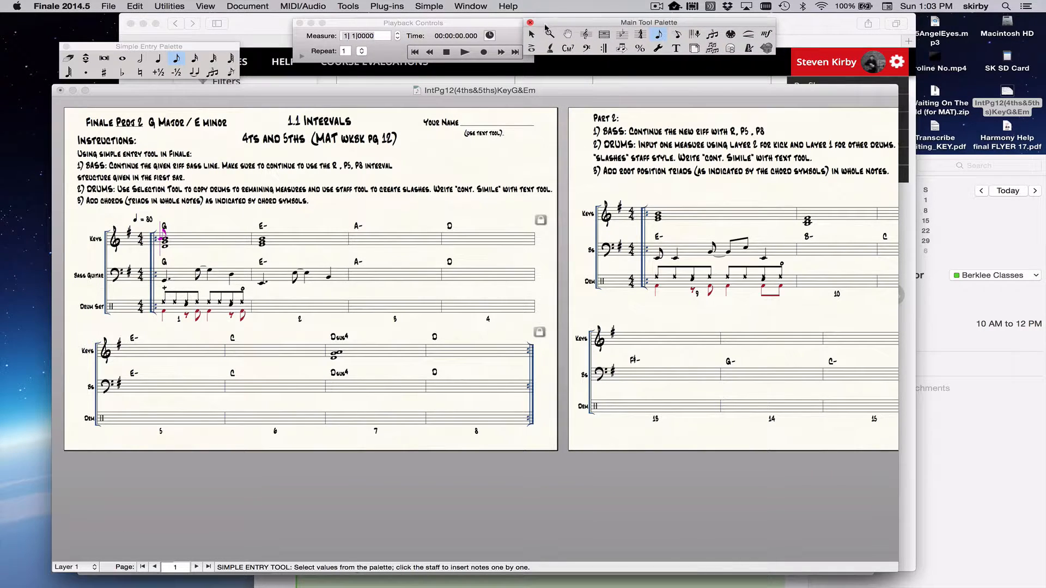
click(205, 48)
click(470, 6)
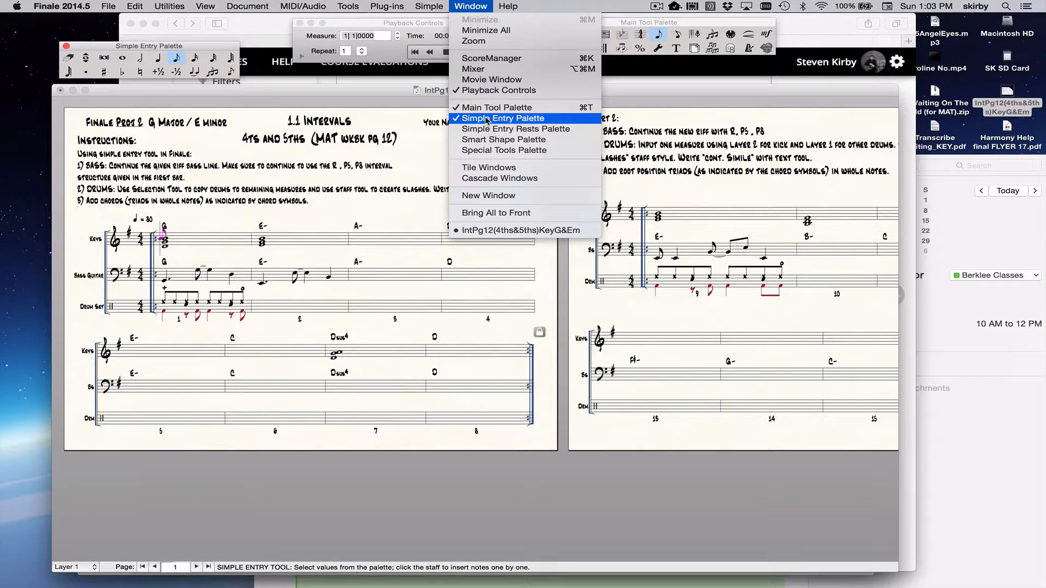
click(416, 155)
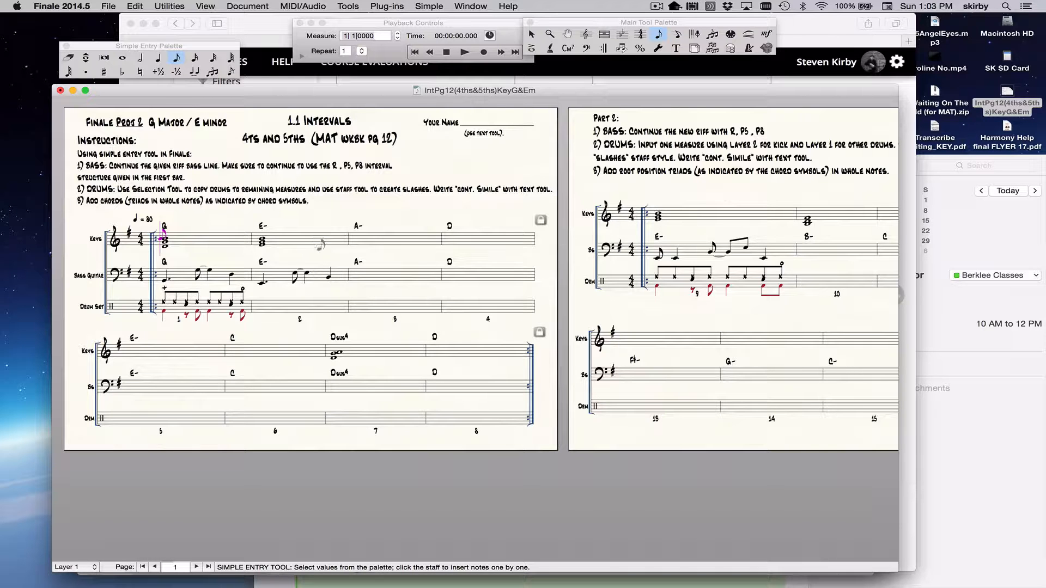
Step: Set the edit filter to include only notes and rests, clearing all other items
key(super+equal)
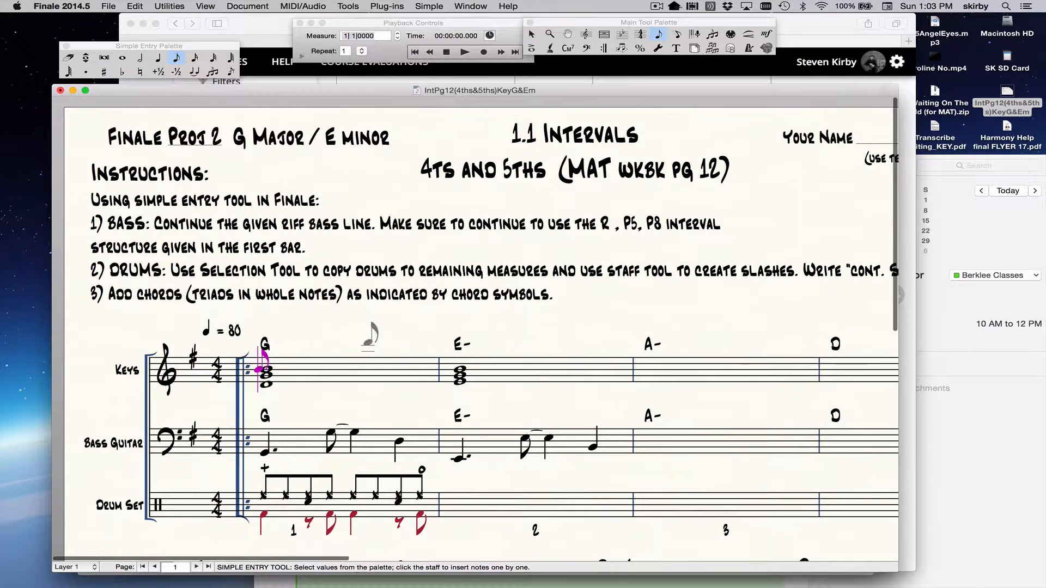
scroll(368, 339, down, 2)
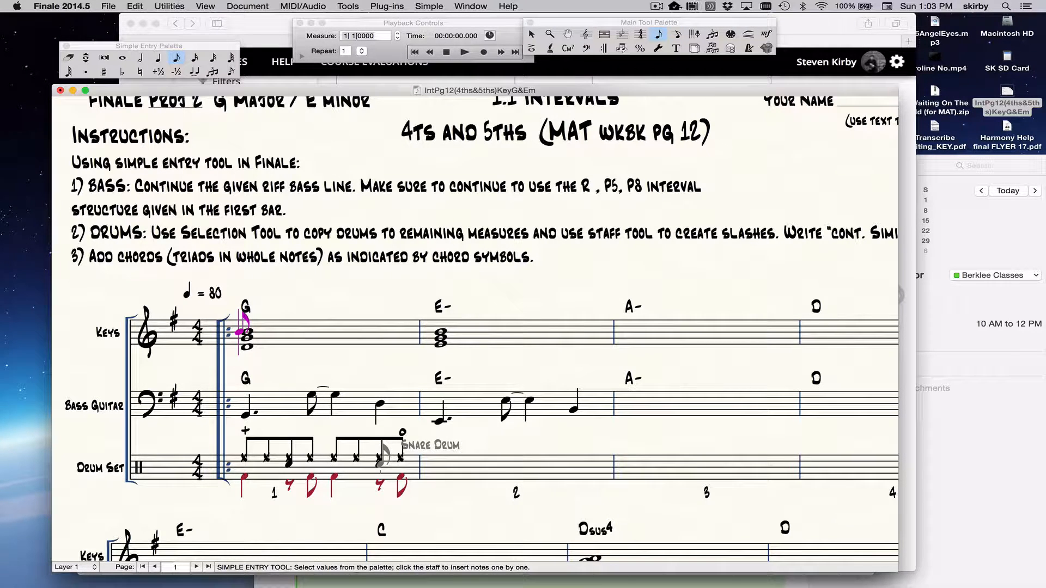
click(134, 6)
mouse_move(162, 5)
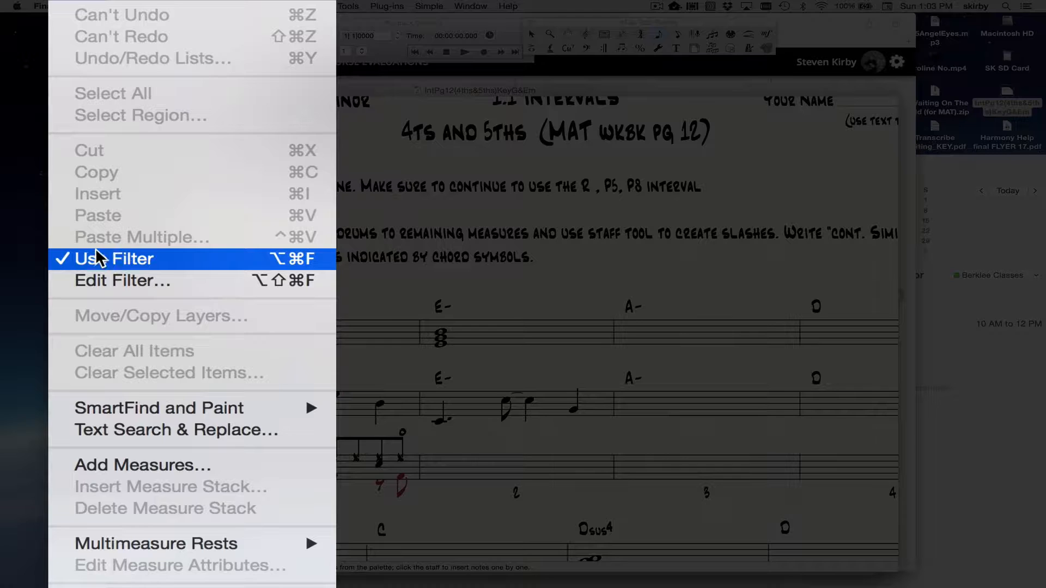
click(119, 280)
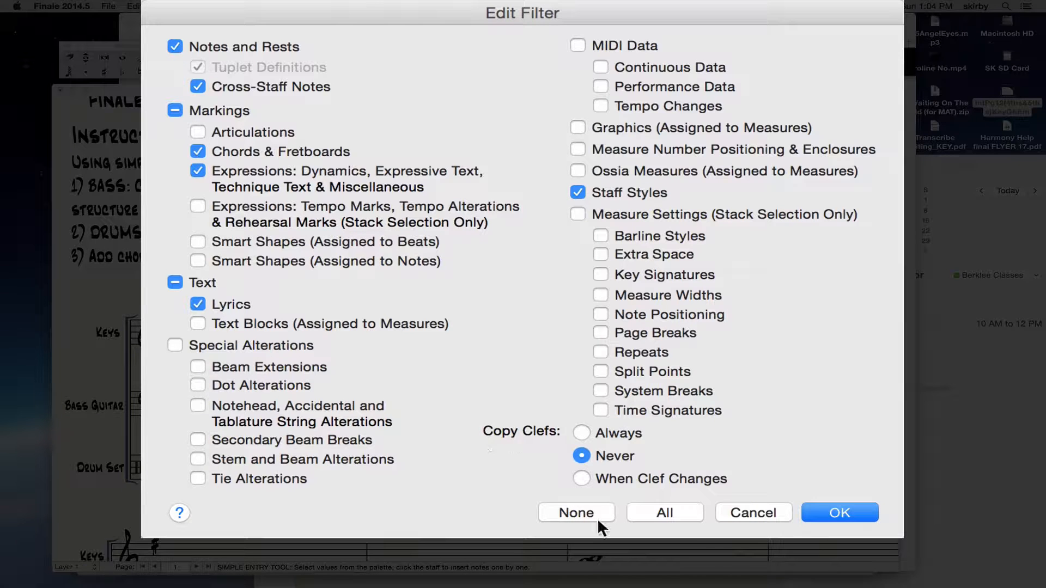
click(576, 513)
click(176, 47)
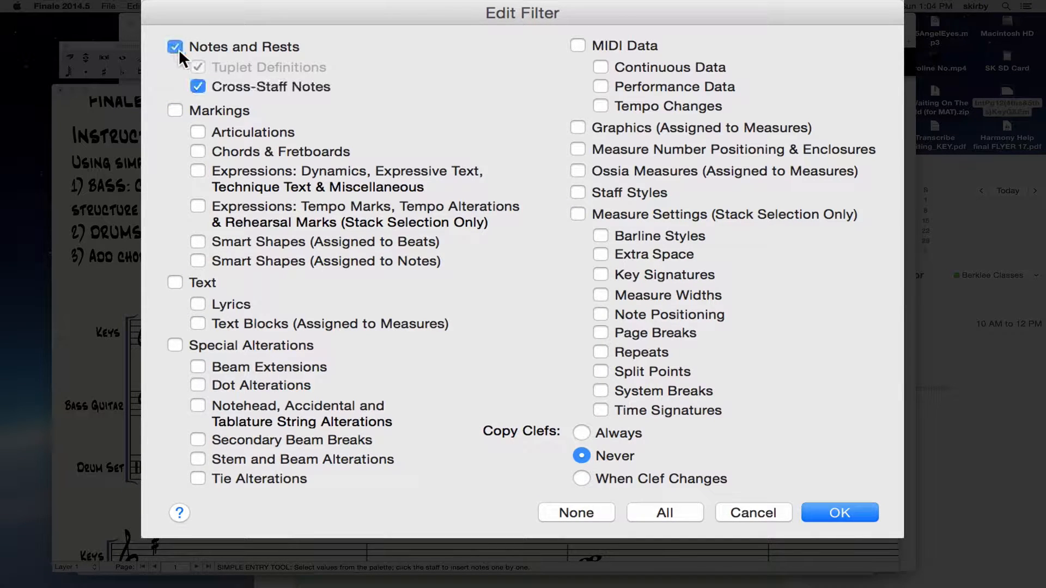
click(844, 514)
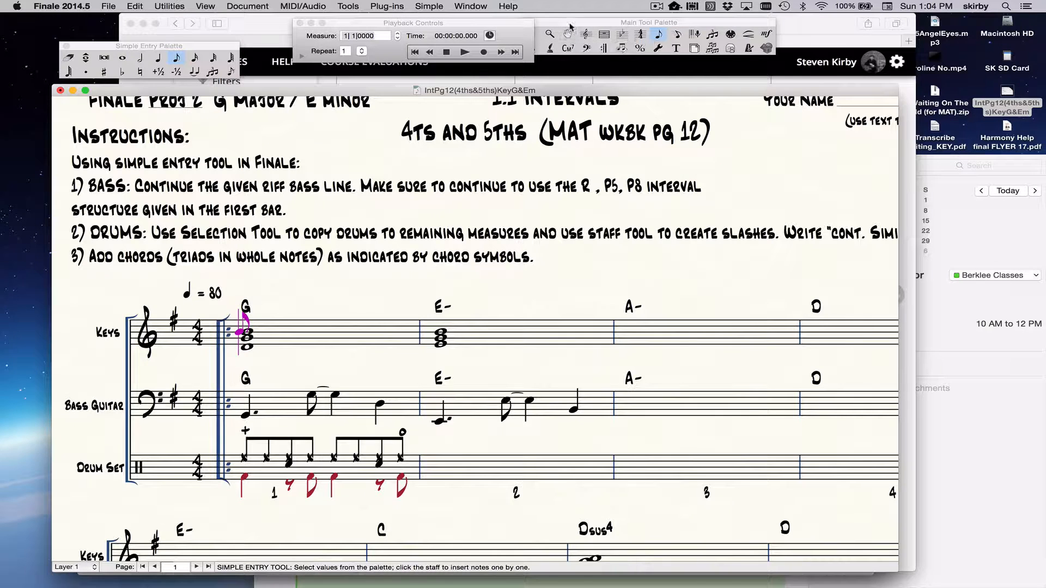
Step: Copy the drum set pattern from measure 1 into measures 2, 3 and 4 with the Selection Tool
drag(570, 26, 577, 72)
click(542, 79)
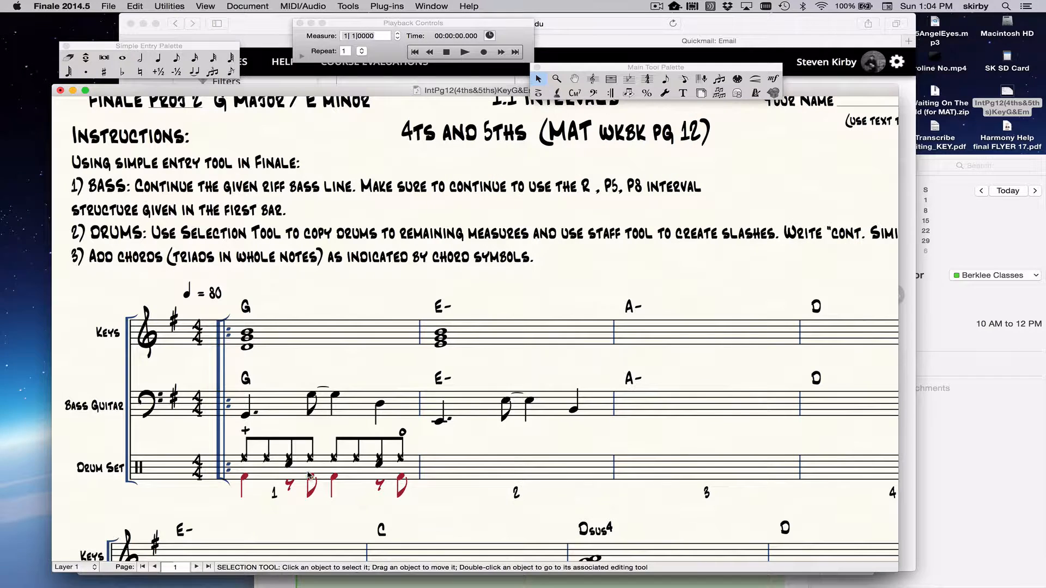
click(309, 475)
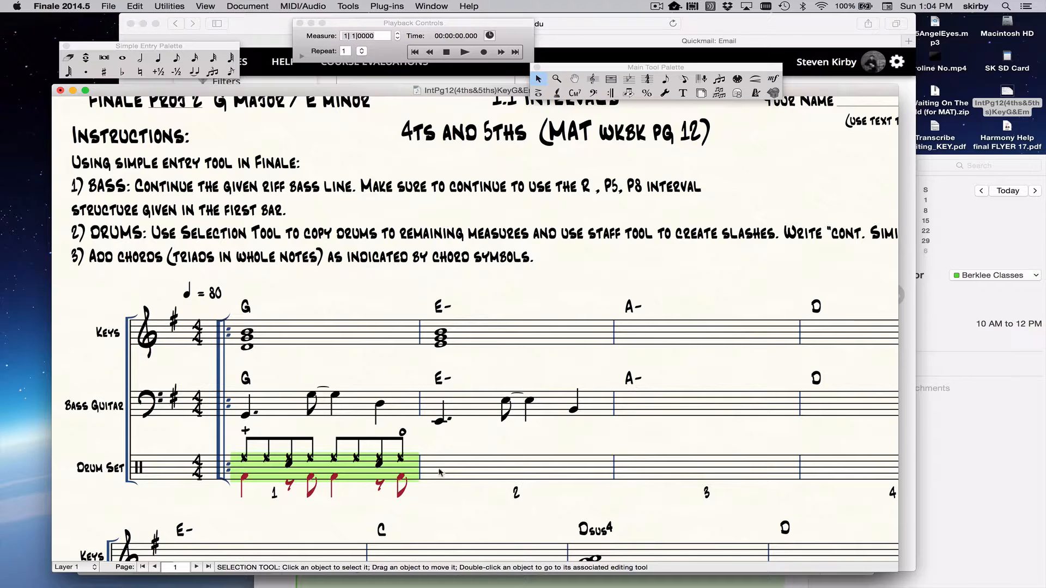
alt+click(472, 468)
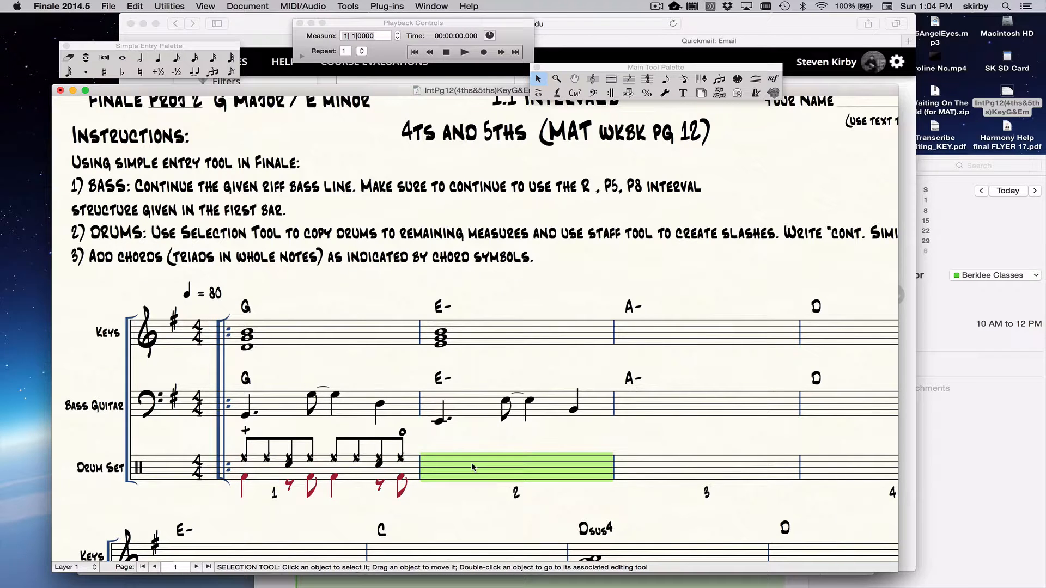
alt+click(629, 473)
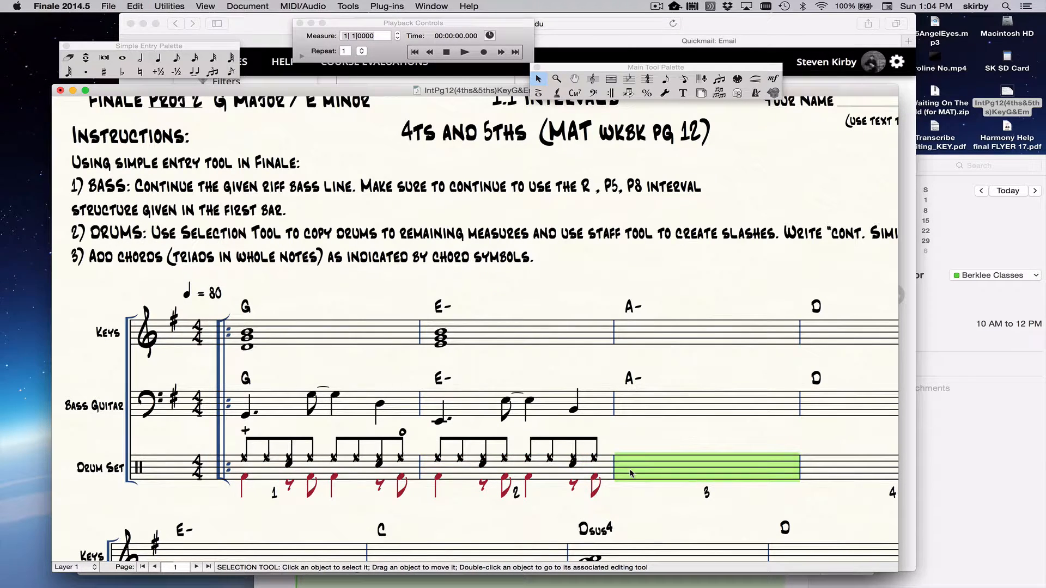
alt+click(799, 469)
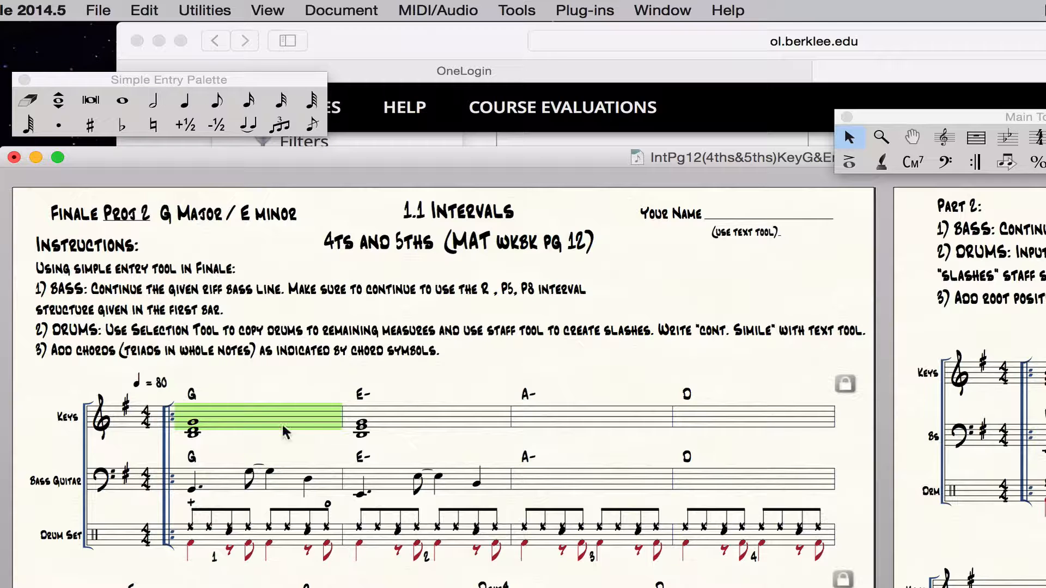
Step: Show the Playback Controls, play the score briefly from measure 1, stop it and close the controls
click(265, 485)
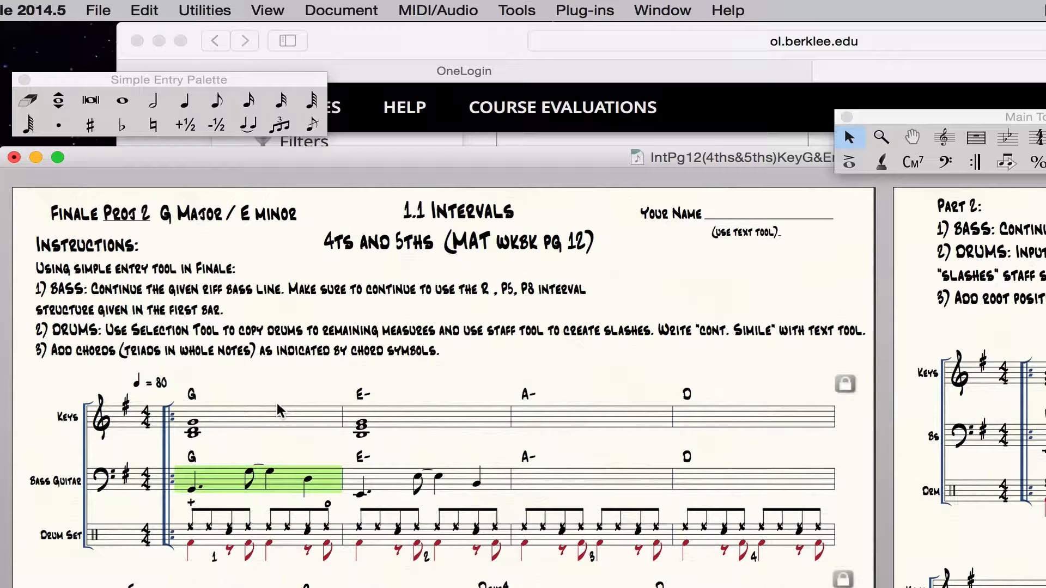
click(663, 10)
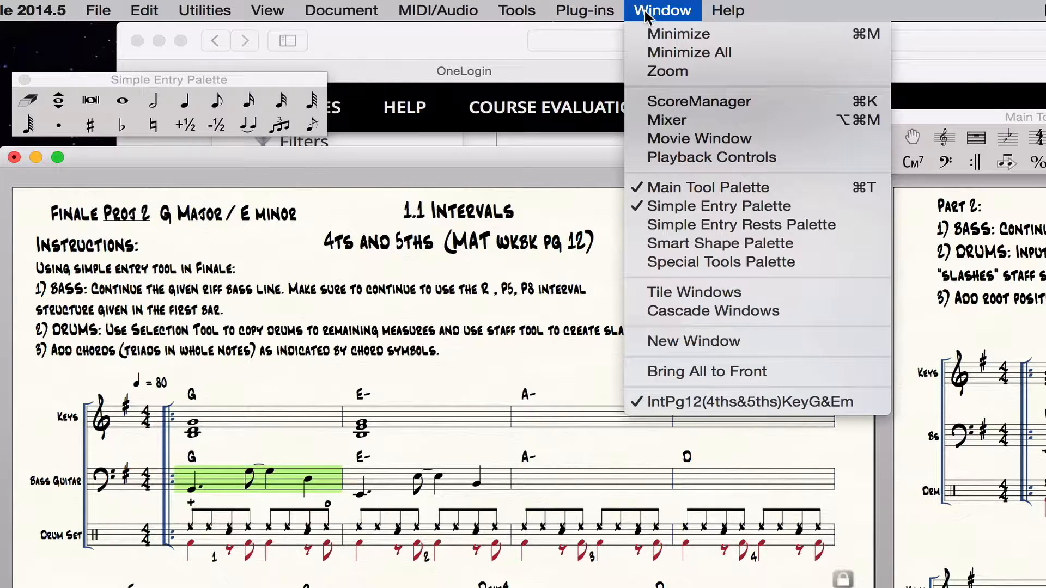
click(669, 157)
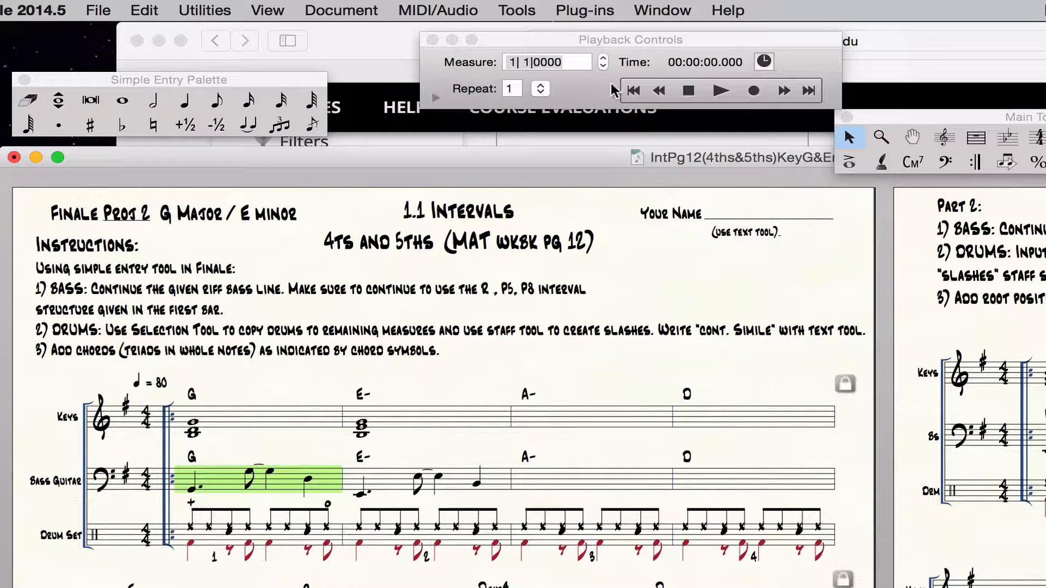
click(432, 39)
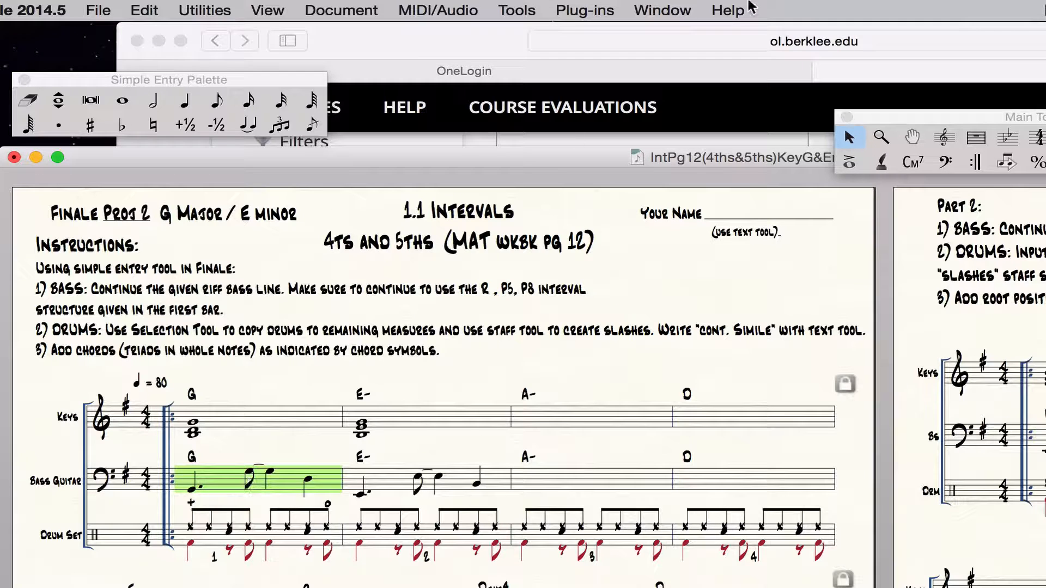
click(662, 11)
click(667, 158)
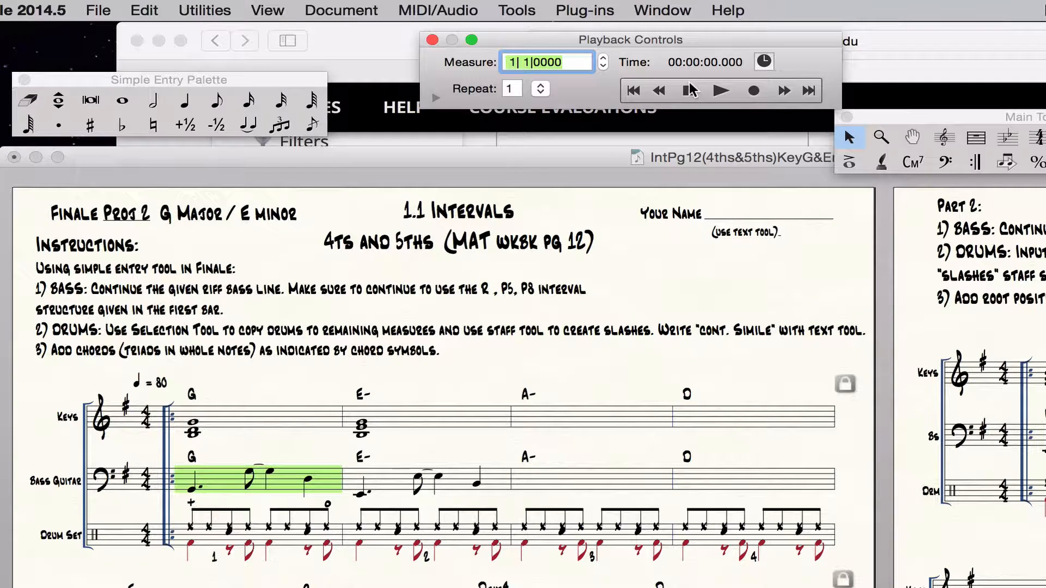
click(720, 90)
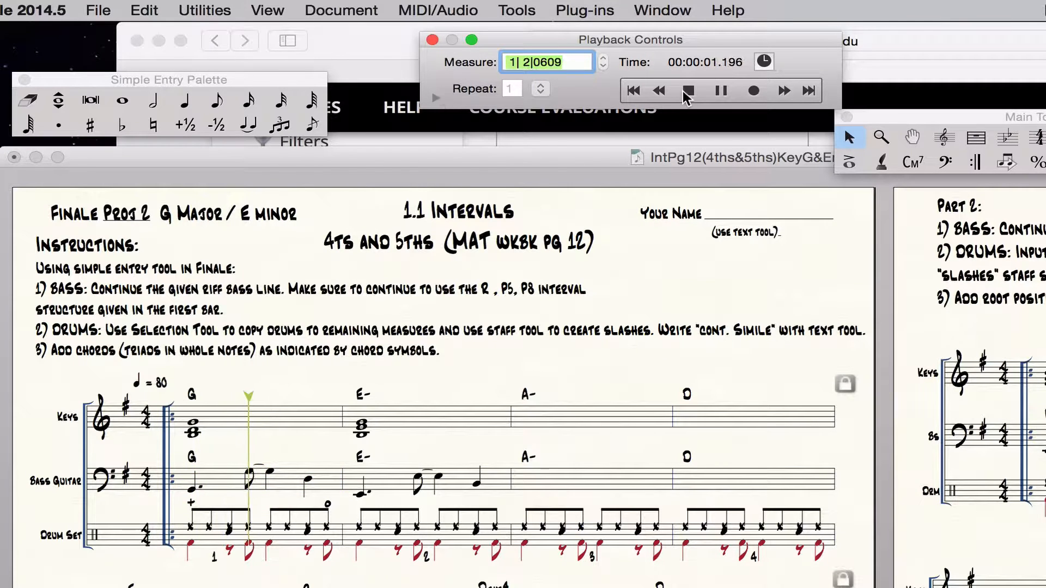
click(687, 91)
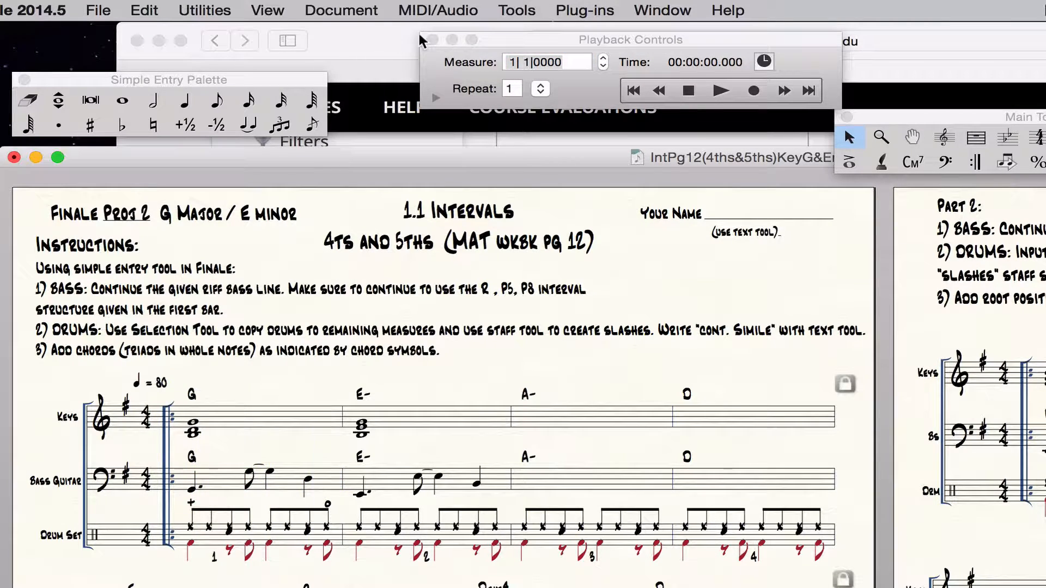
click(432, 40)
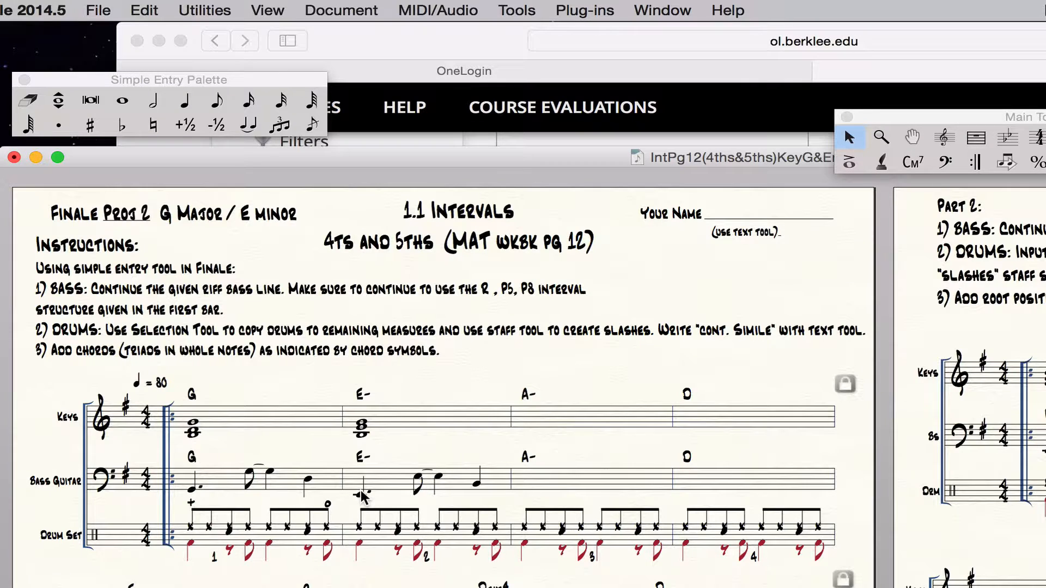
Step: Check that the edit filter covers only notes and rests, and copy the bass guitar riff from measure 2 into measure 3
key(super+equal)
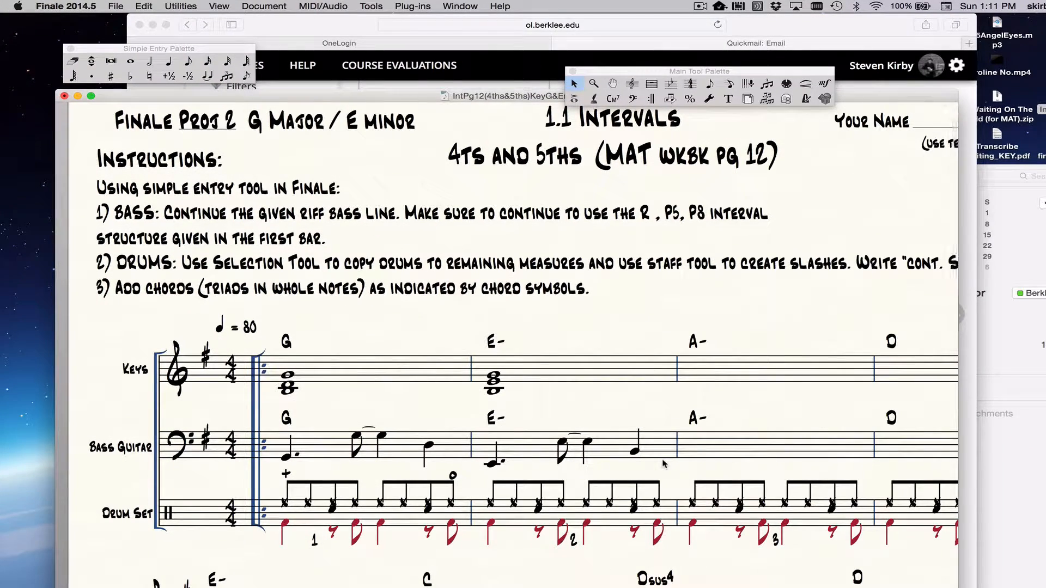
click(550, 457)
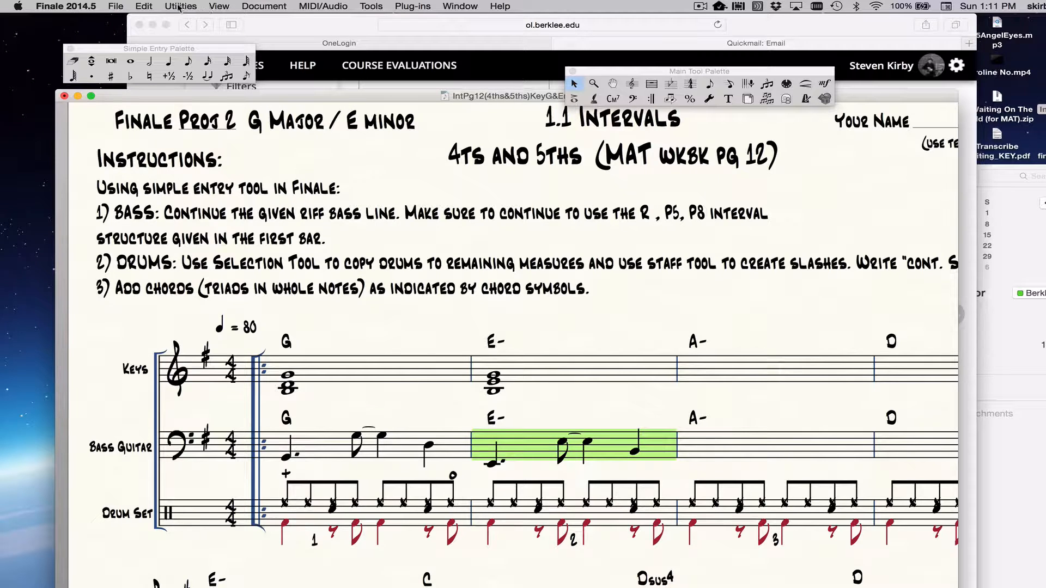
click(144, 6)
click(172, 172)
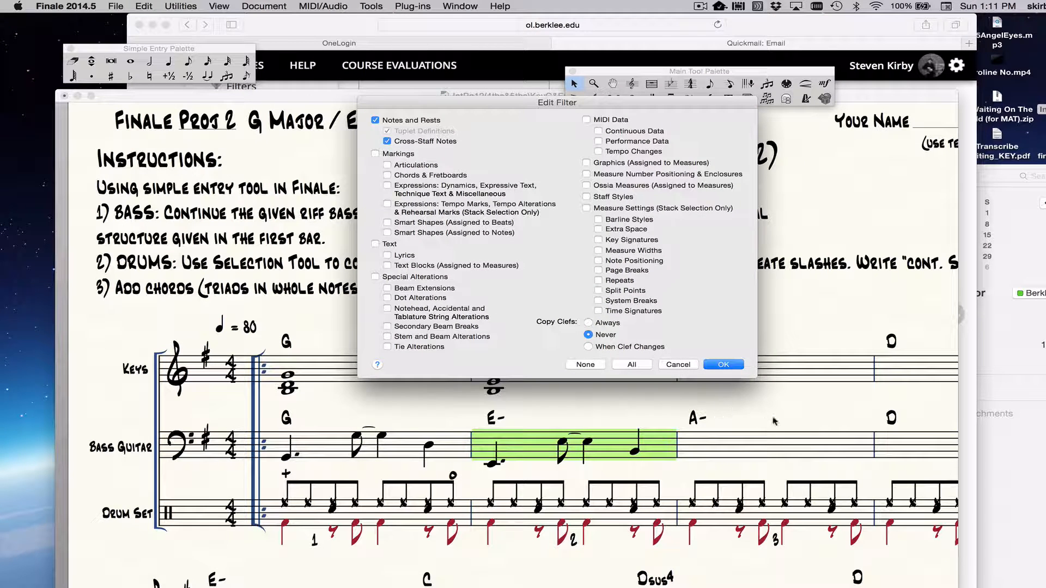
click(724, 364)
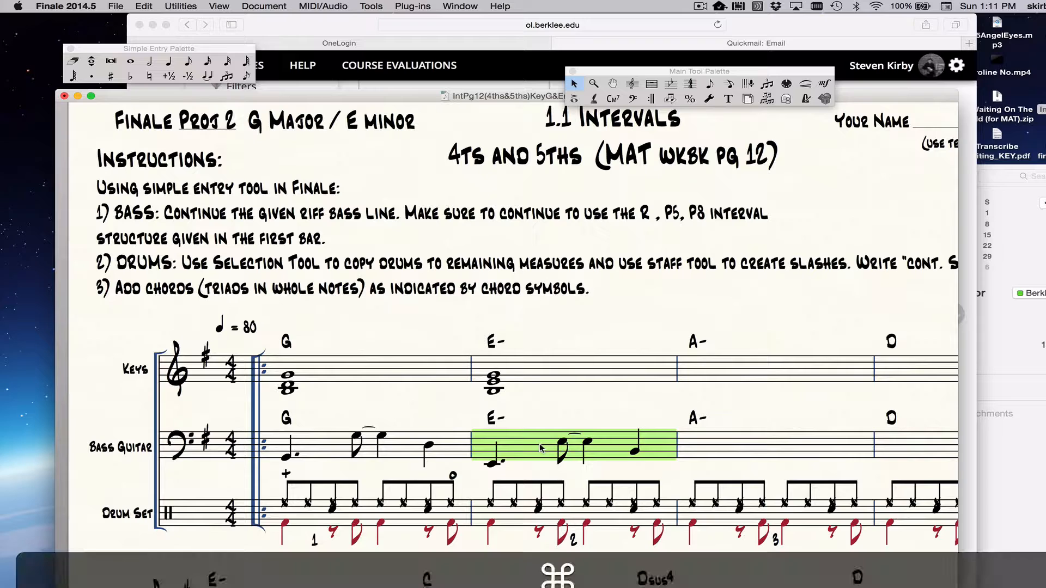
key(super+c)
click(782, 457)
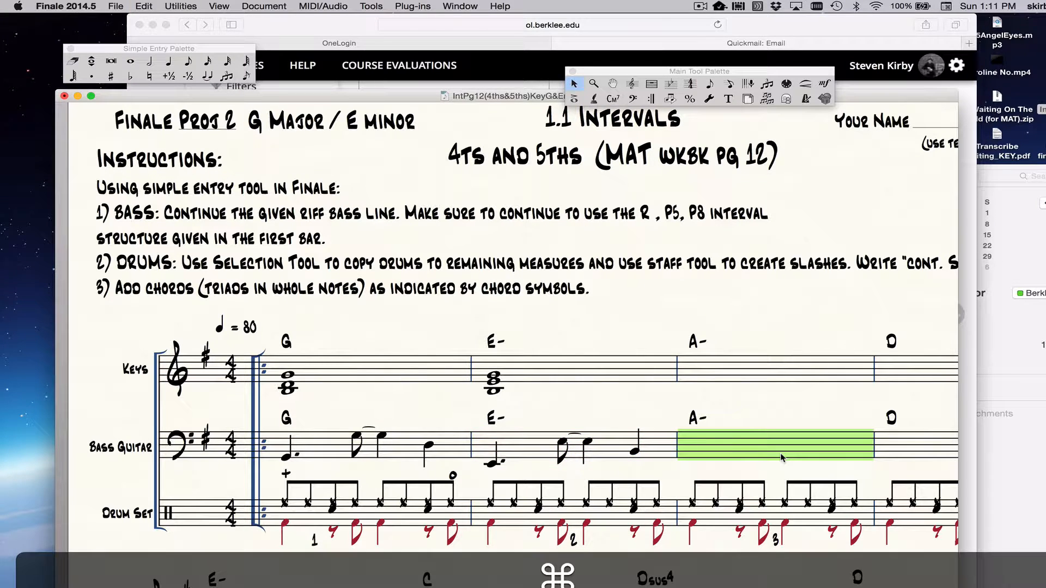
key(super+v)
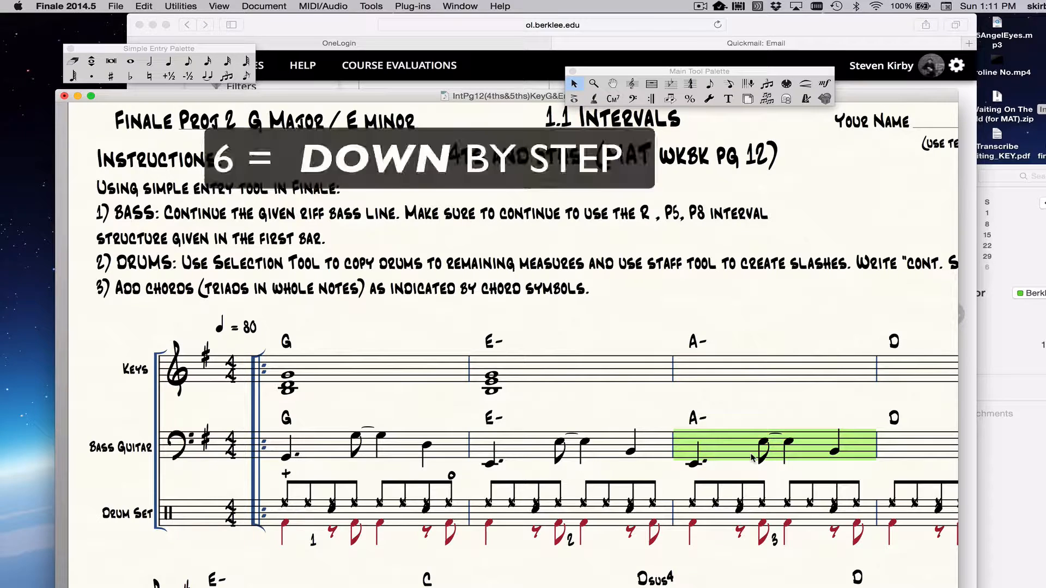
Step: Transpose the bass riff in measure 3 one step down and then four steps up so it starts on A
key(6)
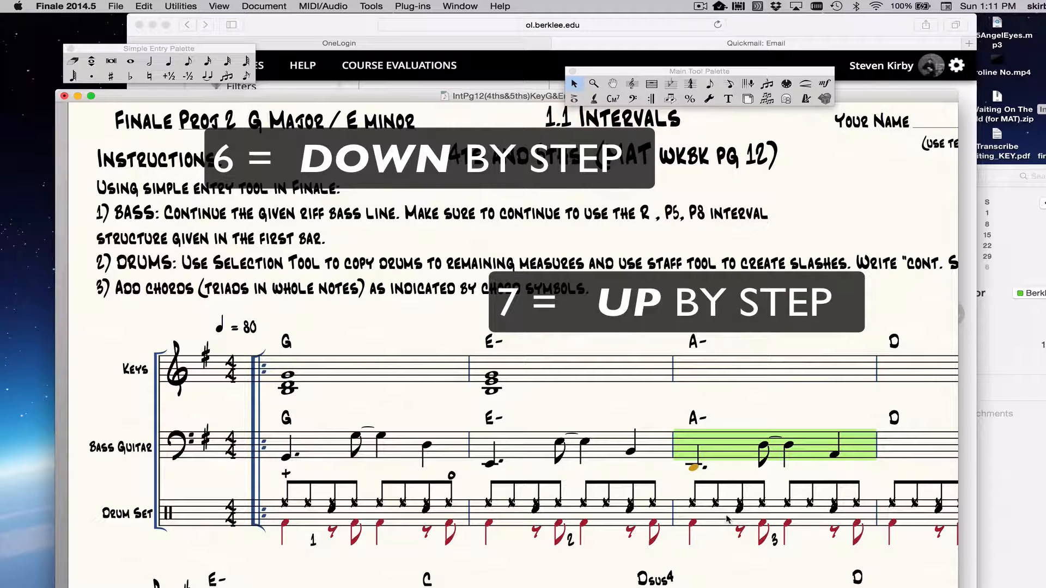
key(7)
key(7)
key(7)
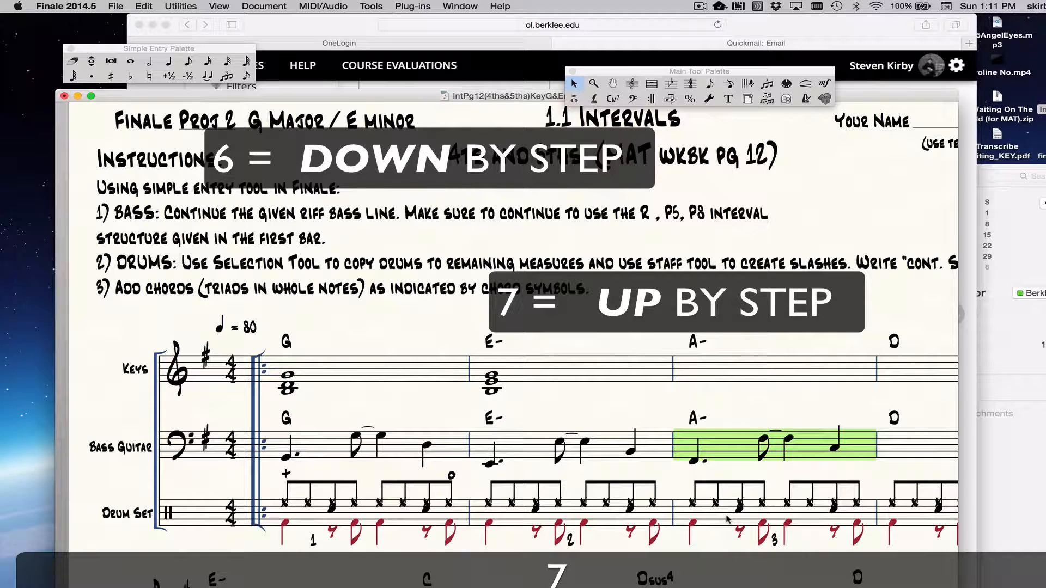
key(7)
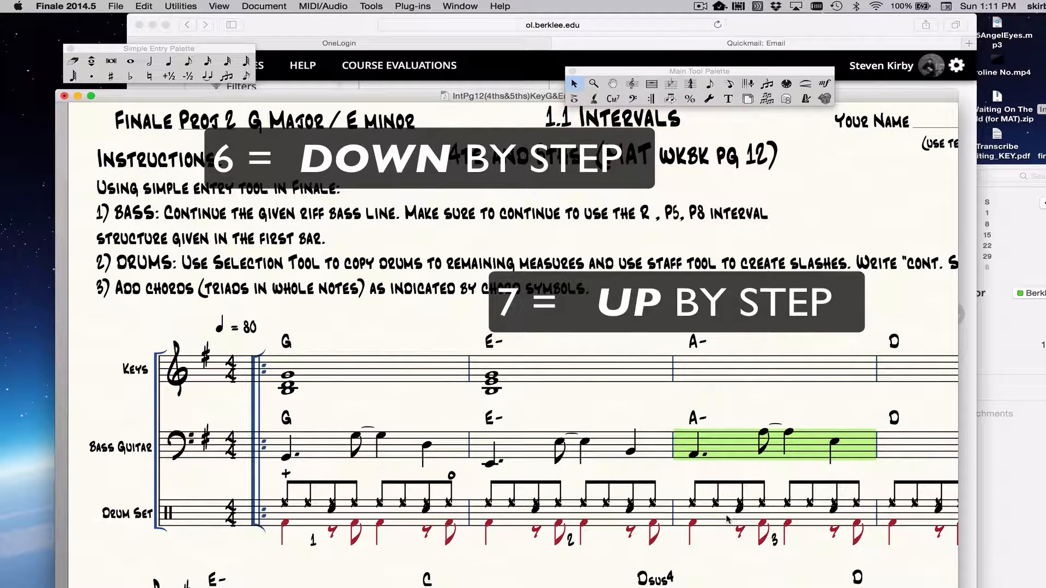
Step: Copy the bass guitar riff from measure 3 into measure 4
scroll(727, 519, right, 5)
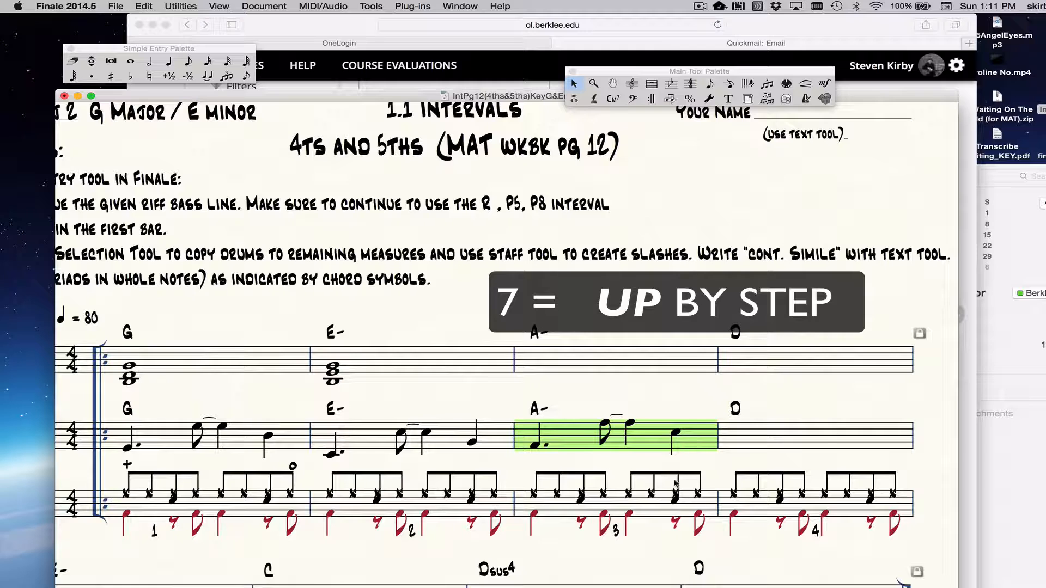
key(super+c)
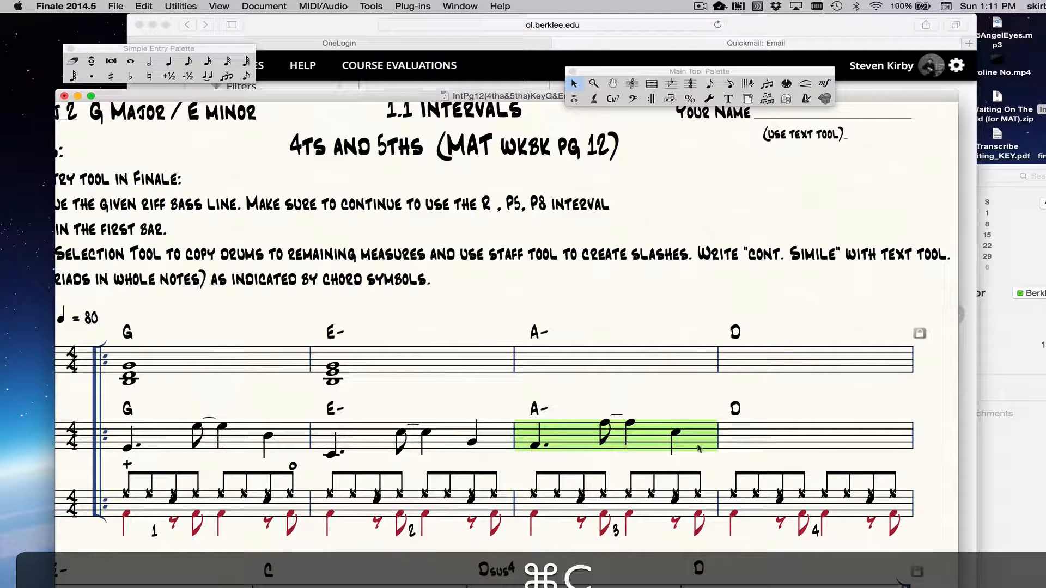
click(740, 442)
key(super+v)
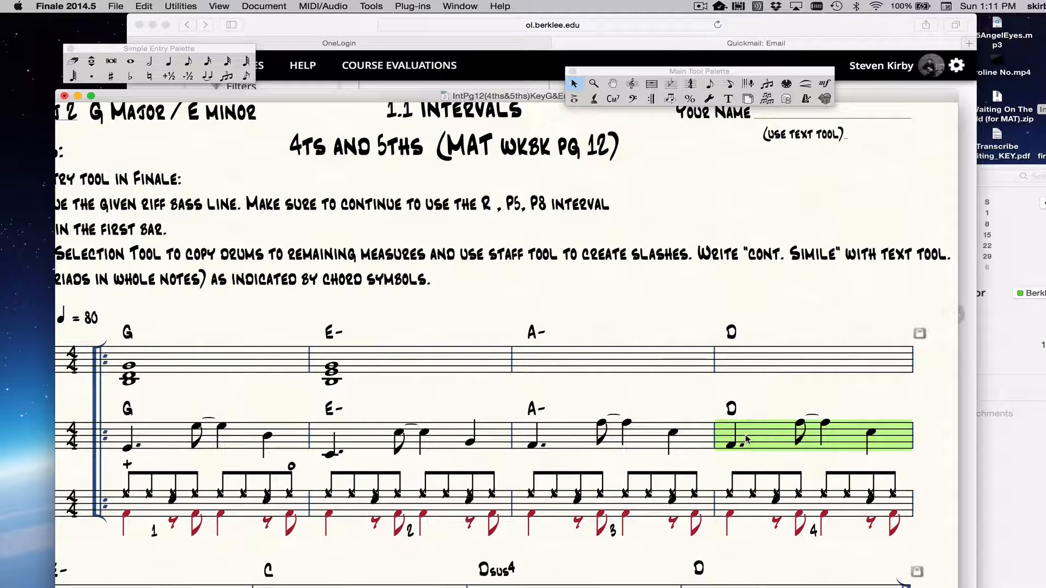
Step: Transpose the bass riff in measure 4 by step down to low D and then up an octave so it starts on middle-line D
key(6)
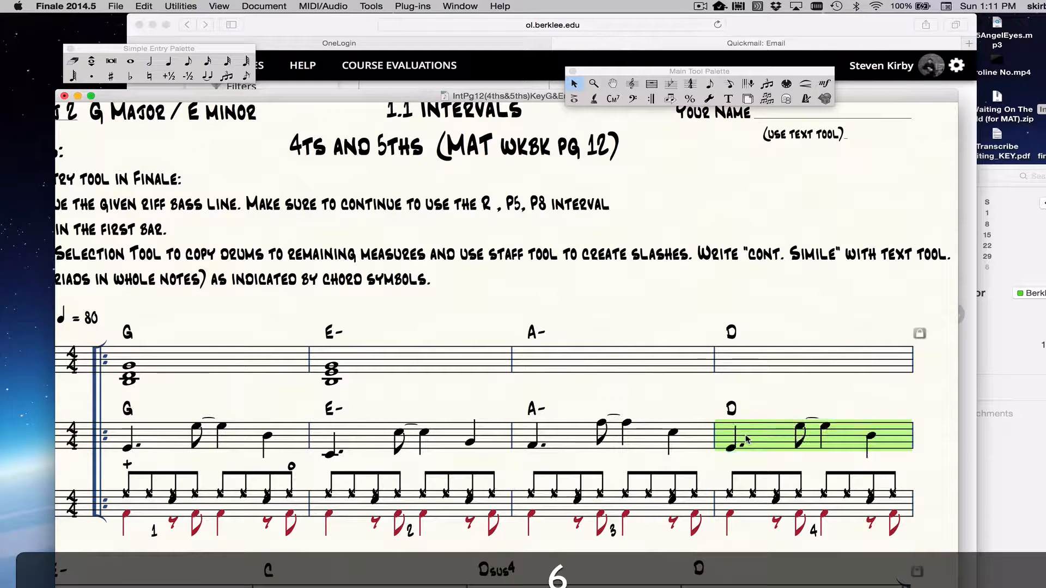
key(6)
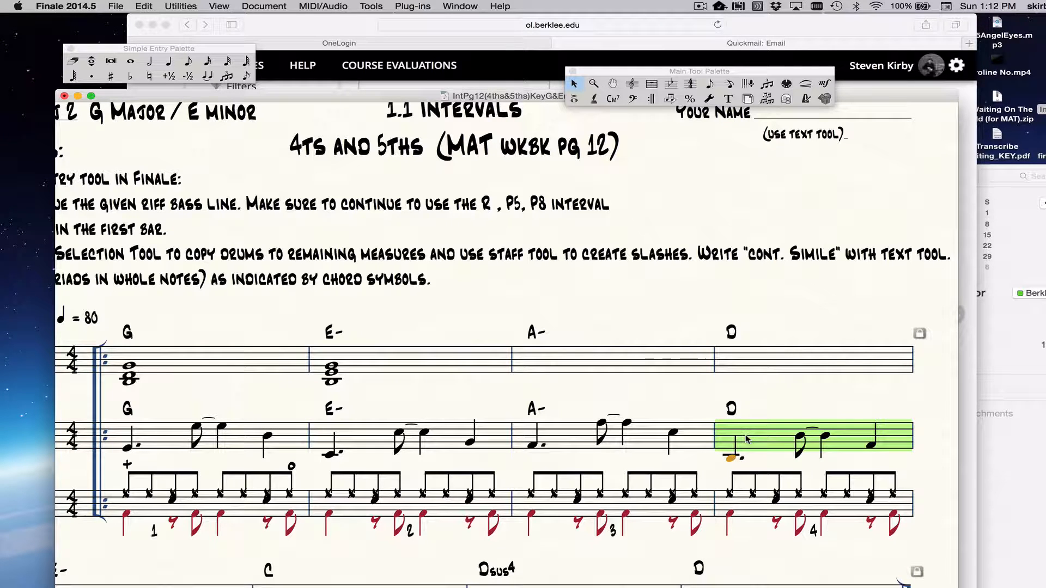
key(7)
key(7)
key(7)
key(7)
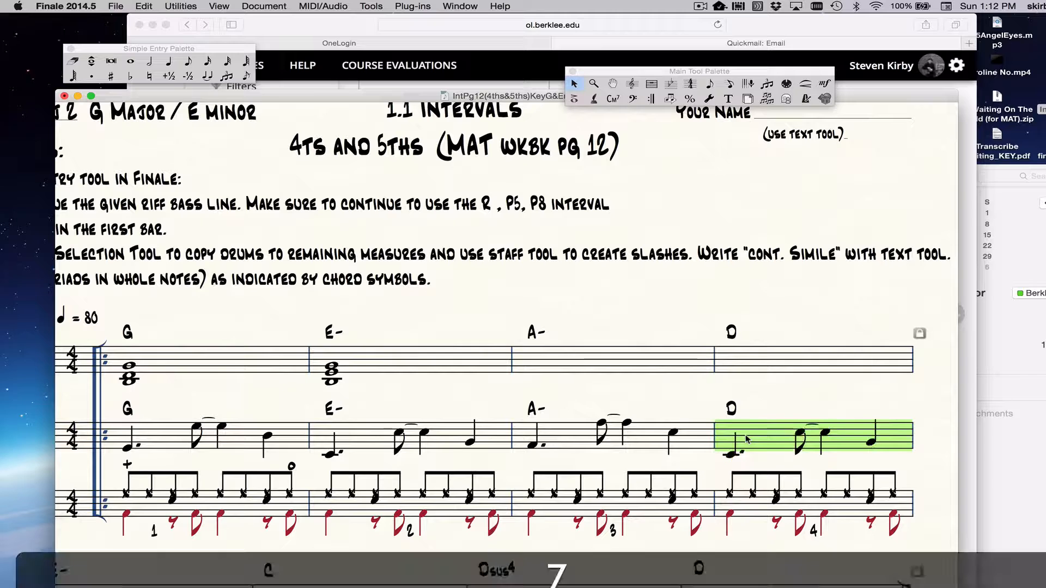
key(7)
key(7)
key(7)
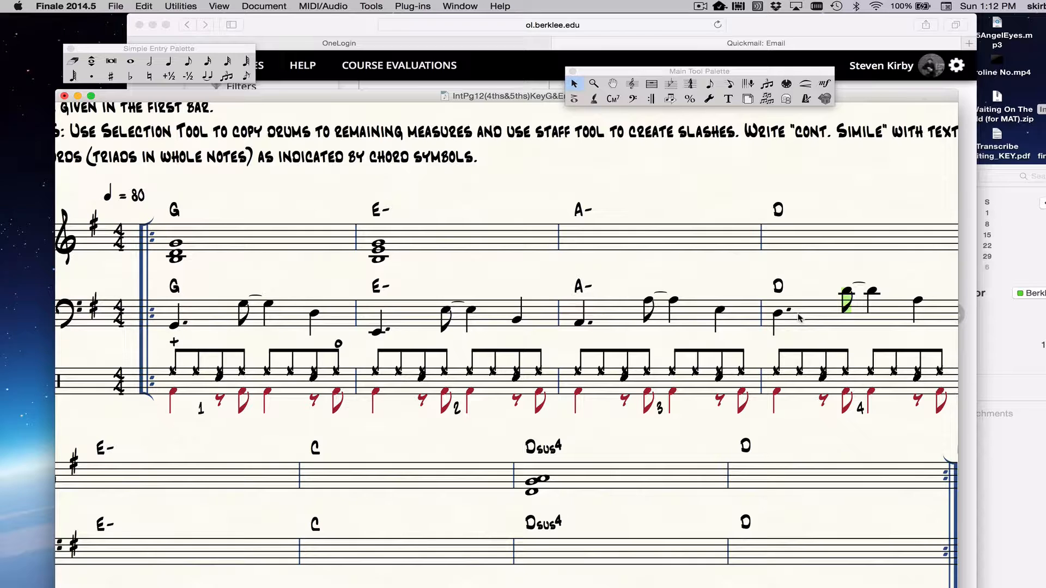
Step: Shift the selected measure 4 bass riff down by step and back up to D, keeping the Selection Tool active
click(799, 317)
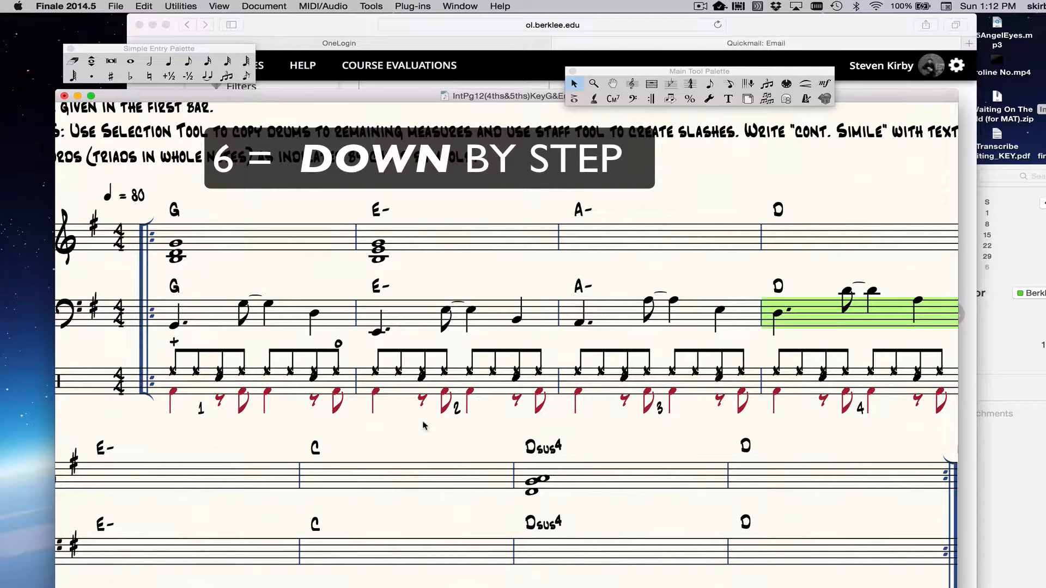
key(6)
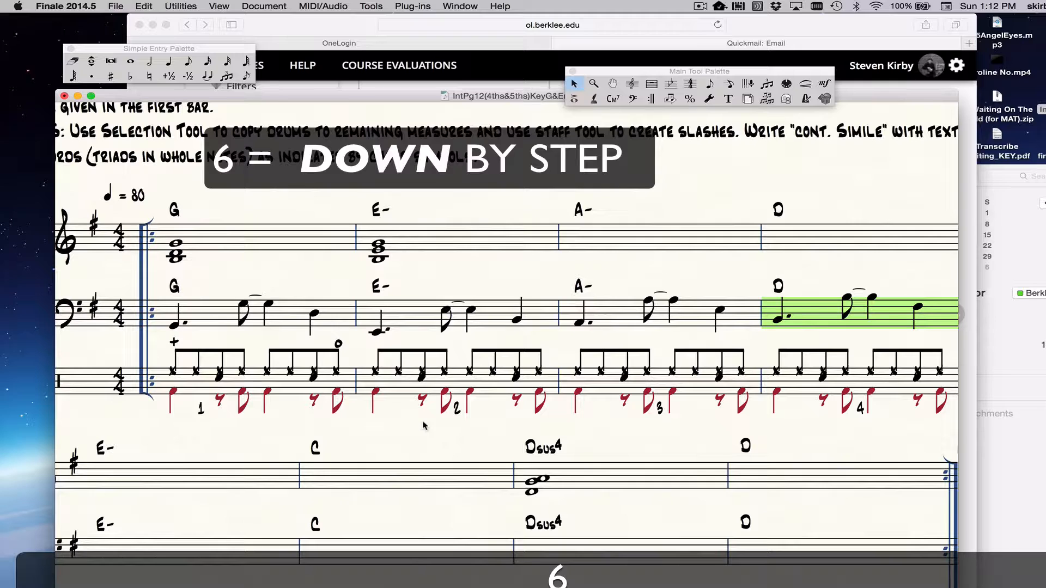
key(7)
key(7)
key(7)
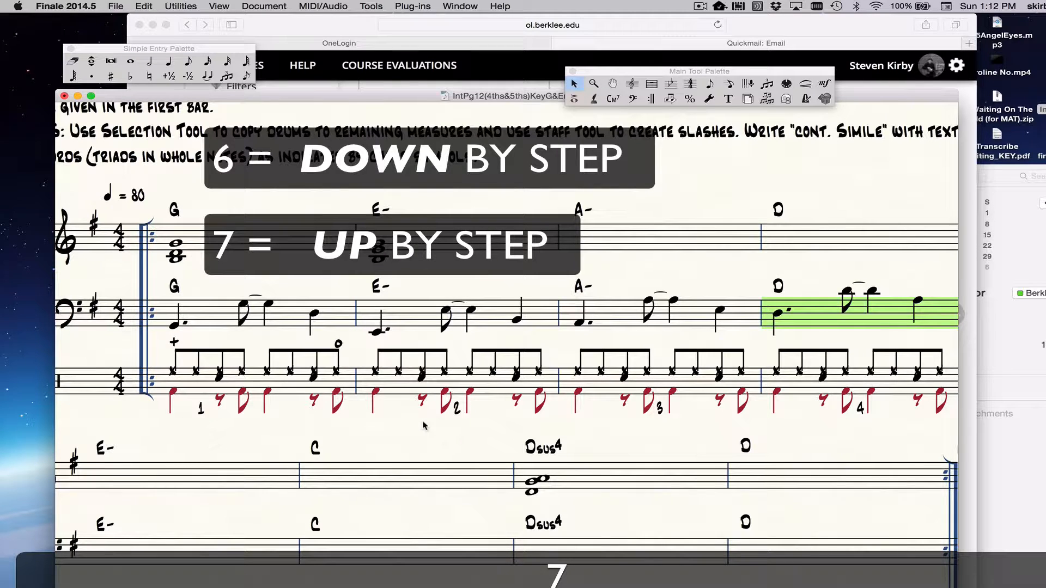
click(574, 83)
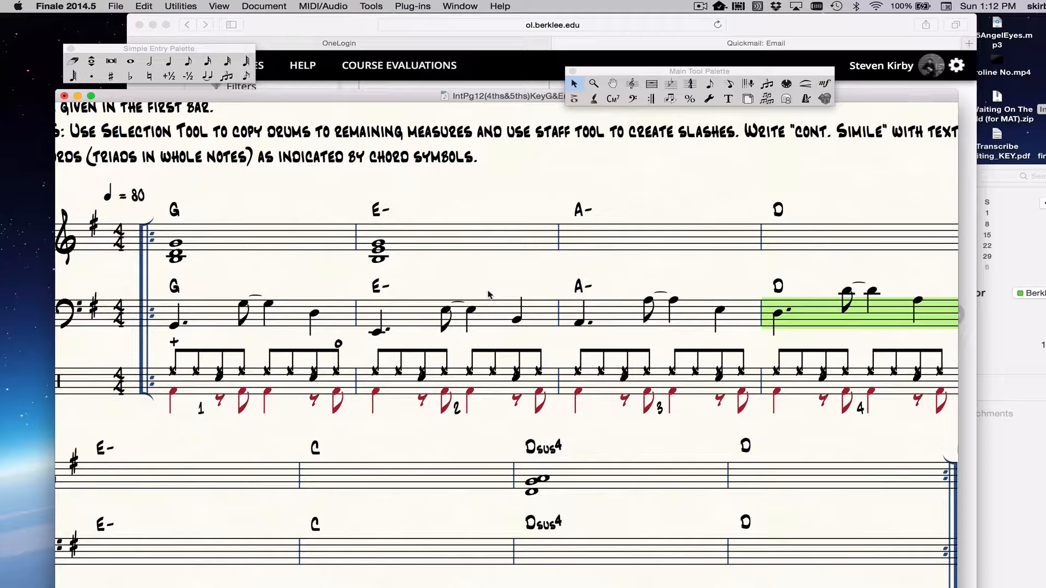
Step: Copy the keys chord from measure 2 into measure 3 under the A- symbol
scroll(492, 270, down, 1)
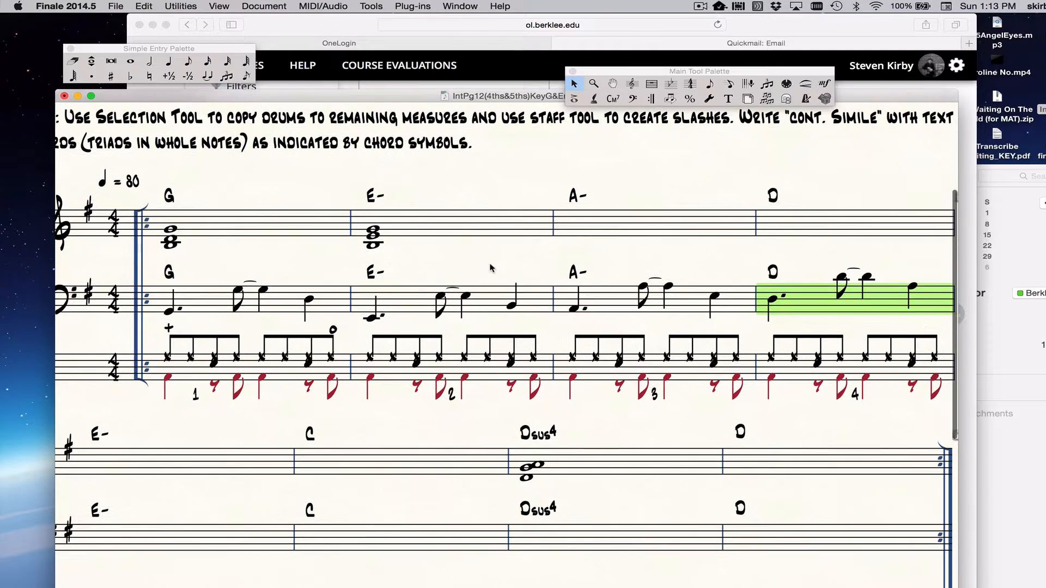
click(410, 231)
key(super+c)
click(605, 223)
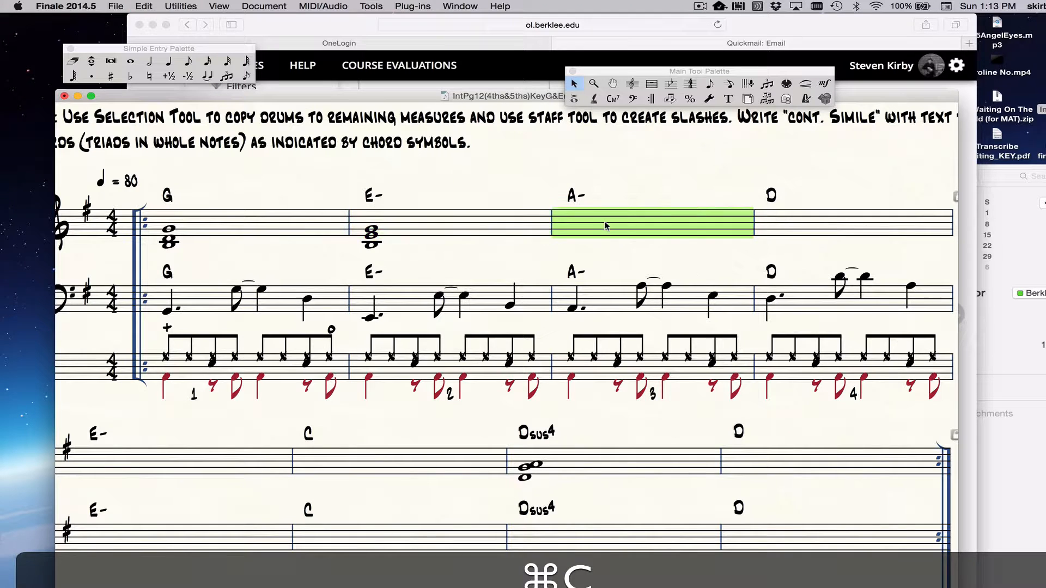
key(super+v)
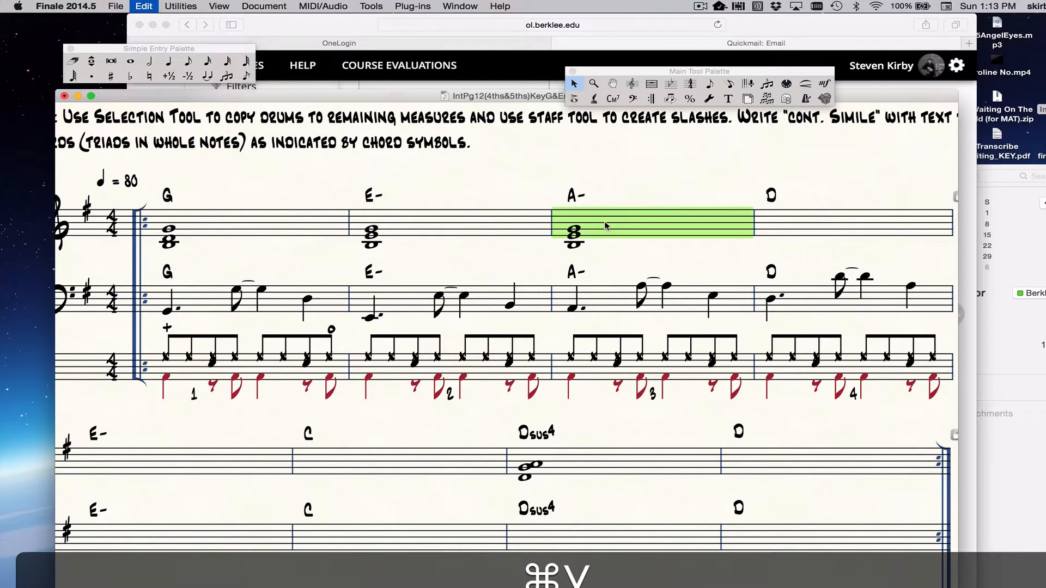
Step: Select the copied keys chord in measure 3 for Simple Entry editing and cycle through its individual notes
double_click(577, 232)
click(539, 247)
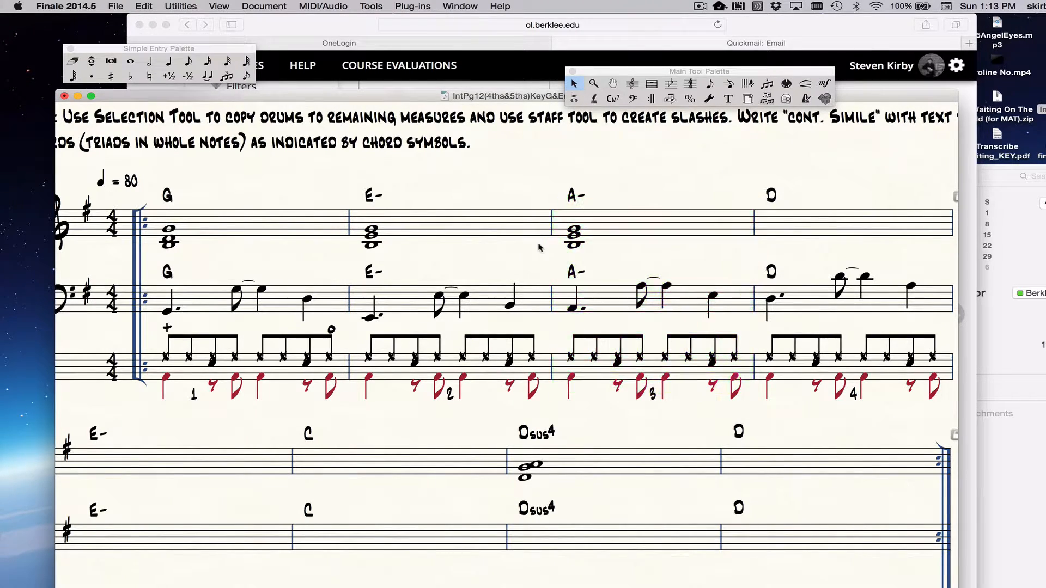
click(575, 231)
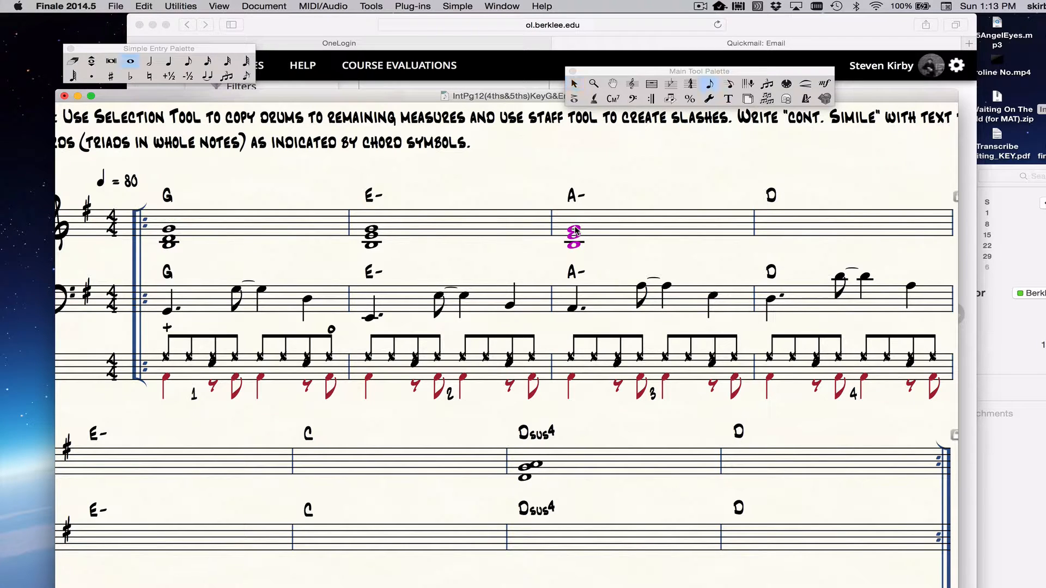
key(super+Up)
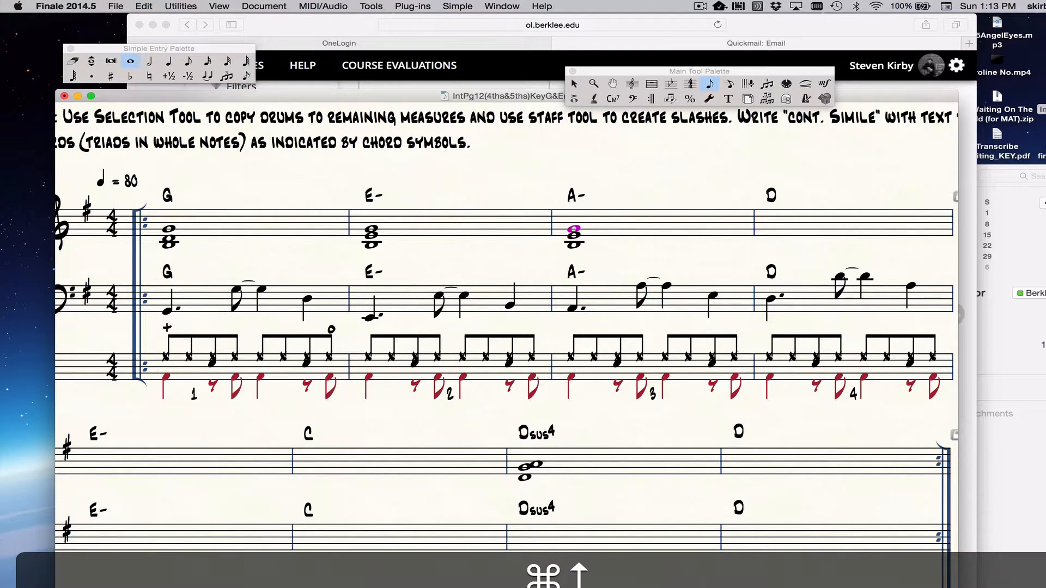
key(super+Down)
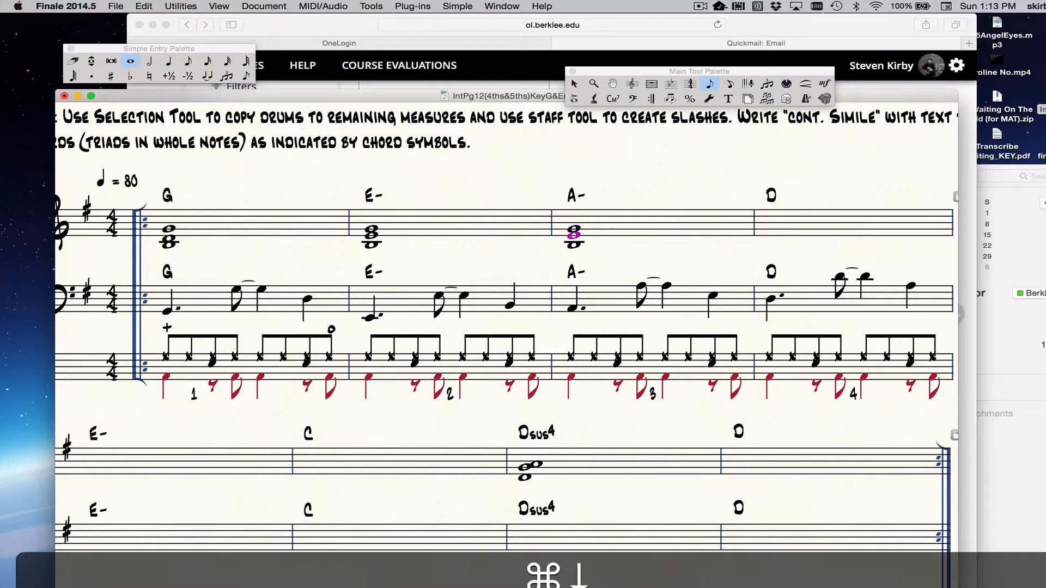
key(super+Down)
key(super+Up)
key(super+Up)
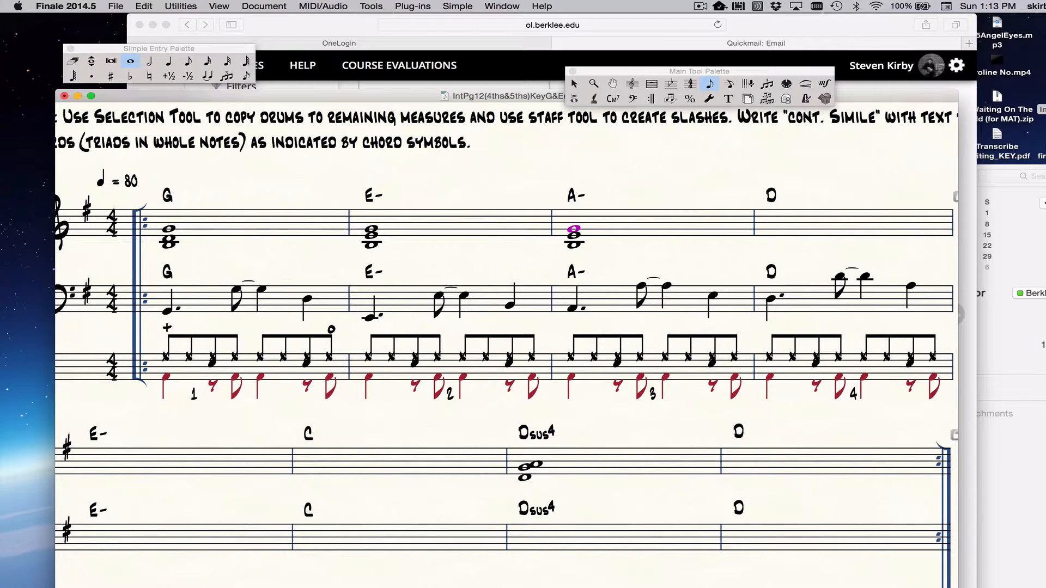
Step: Raise the top note of the measure 3 keys chord to A and its bottom note to C
key(super+Up)
key(super+Down)
key(super+Down)
key(super+Down)
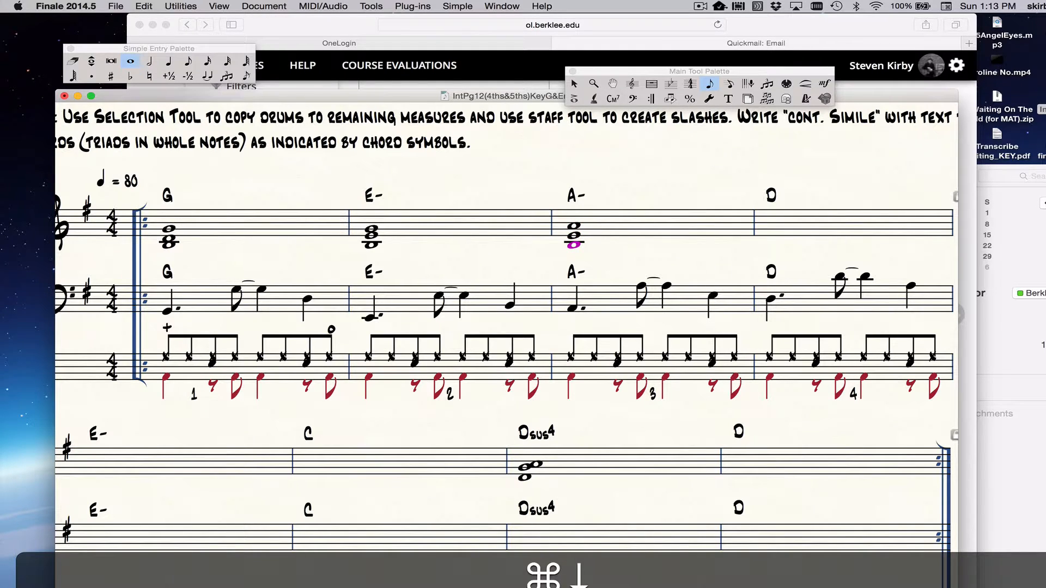
key(Up)
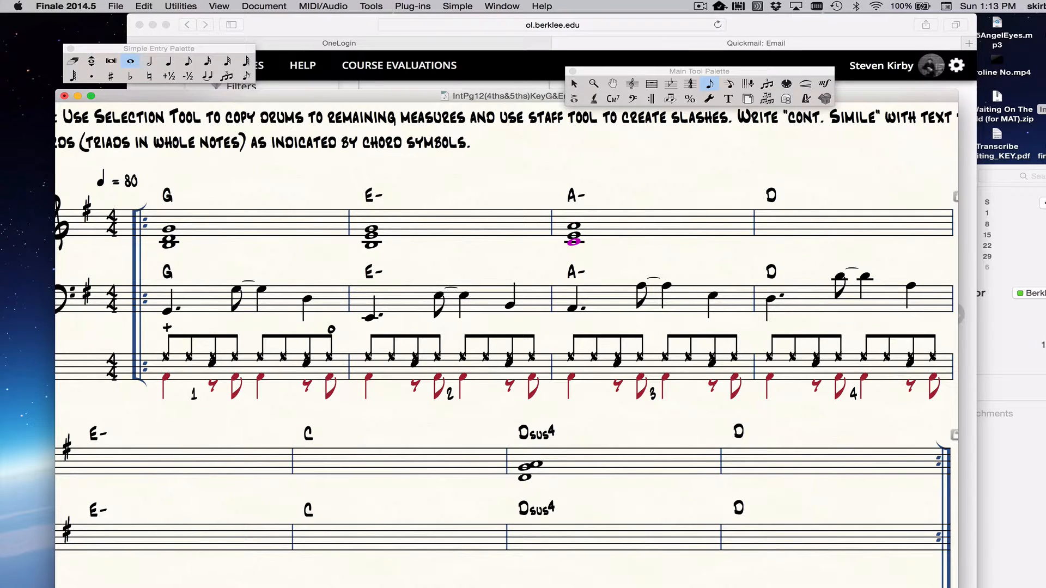
Step: Move the A of the measure 3 keys chord down an octave and back up again
key(super+Up)
key(super+Up)
key(shift+Down)
key(shift+Up)
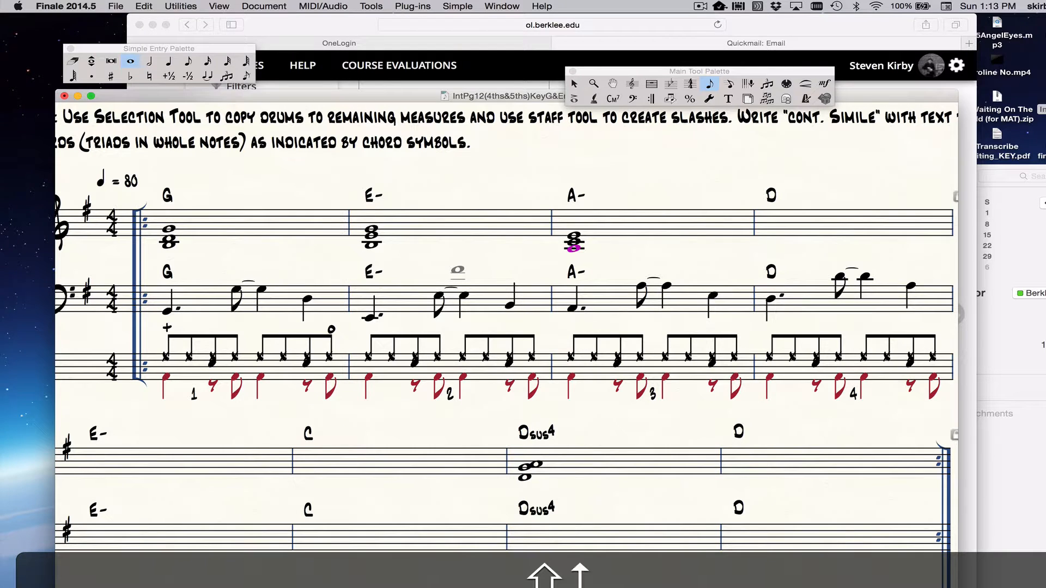
Step: Copy the bass pattern from measure 9 into measure 10 under the B- symbol
scroll(490, 326, right, 5)
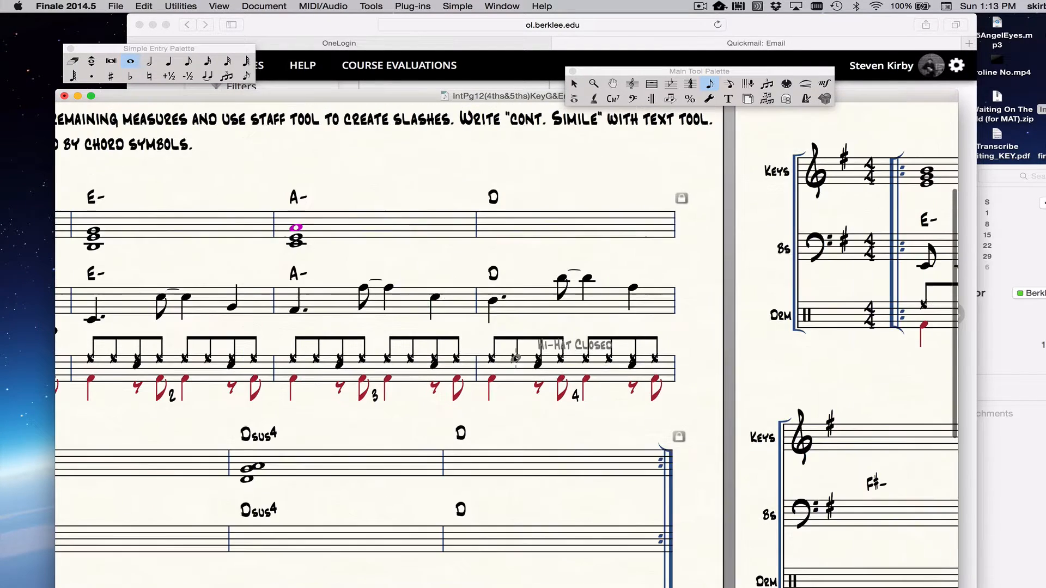
scroll(515, 358, right, 10)
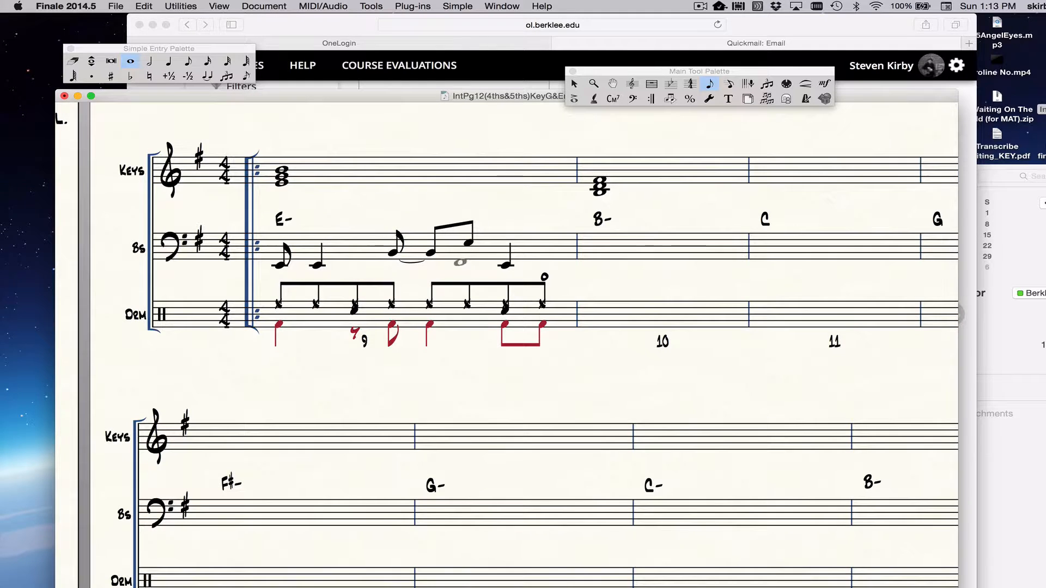
key(Escape)
click(393, 251)
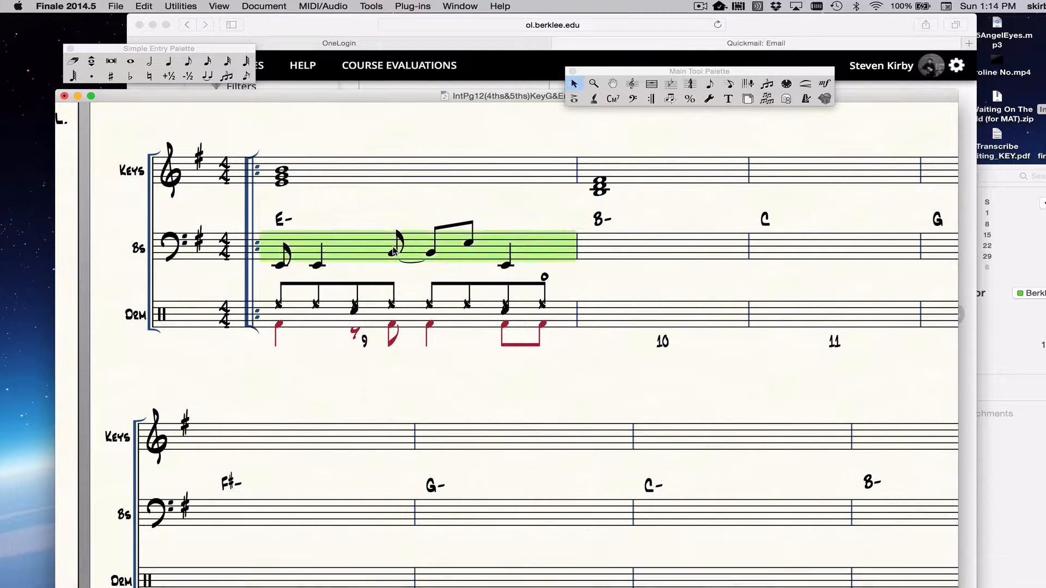
key(space)
key(super+c)
click(638, 244)
key(super+v)
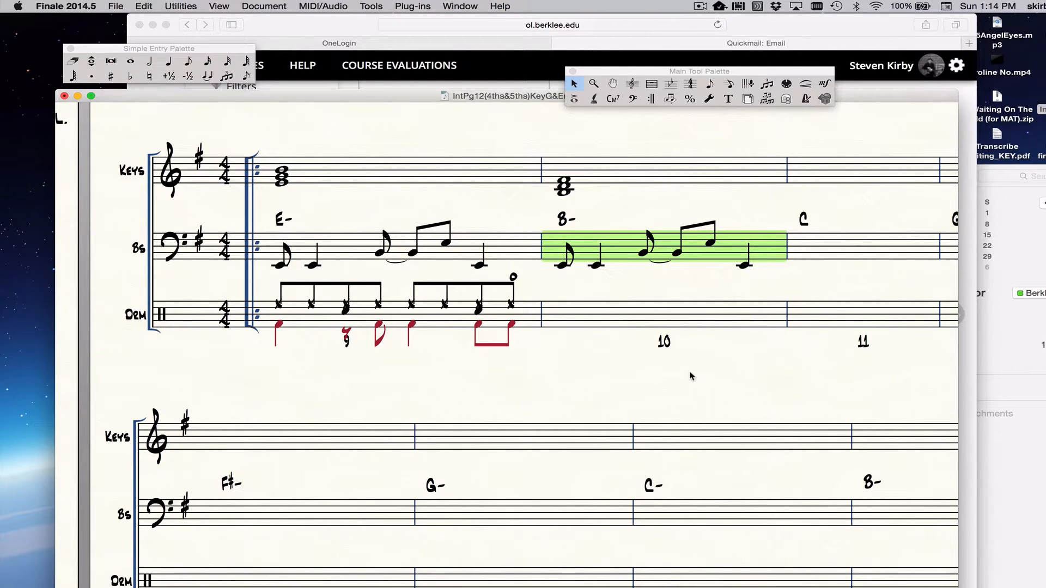
Step: Transpose the bass pattern in measure 10 up four steps so it starts on B
key(7)
key(7)
key(7)
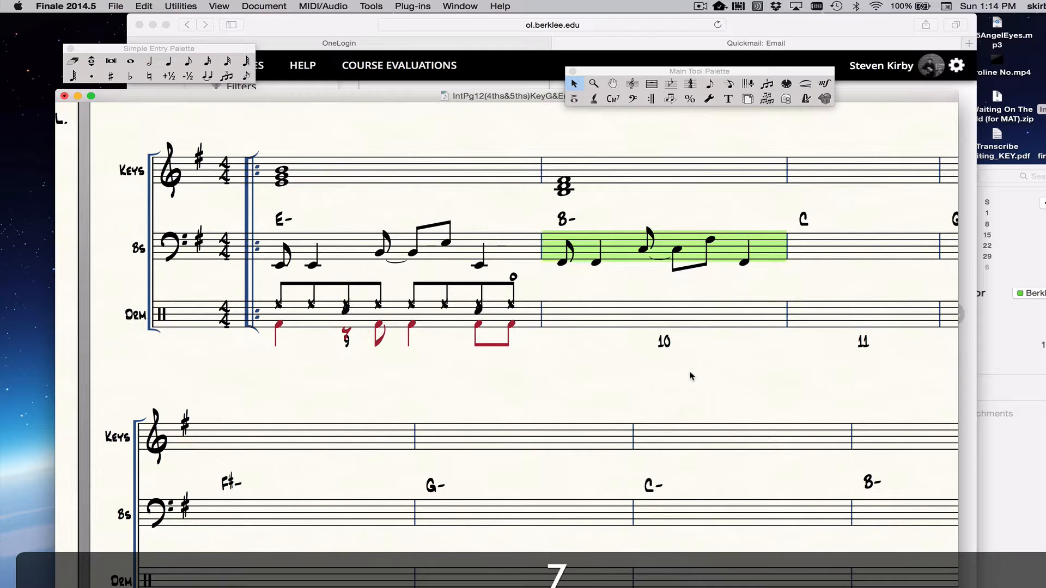
key(7)
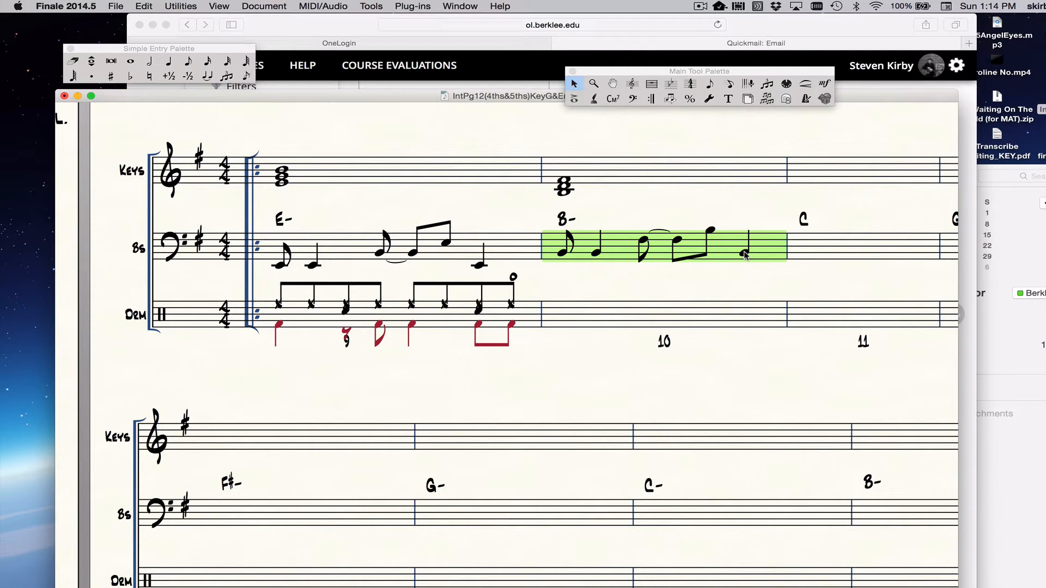
Step: Move the top note B of the measure 9 keys chord down an octave with Simple Entry
scroll(745, 256, right, 2)
scroll(745, 256, up, 1)
double_click(249, 189)
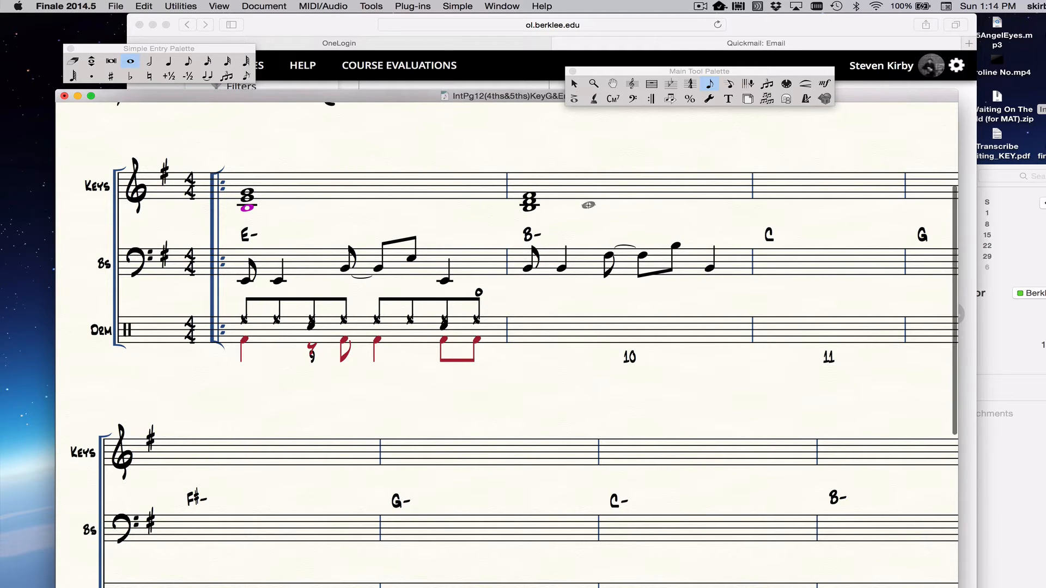
scroll(586, 203, down, 2)
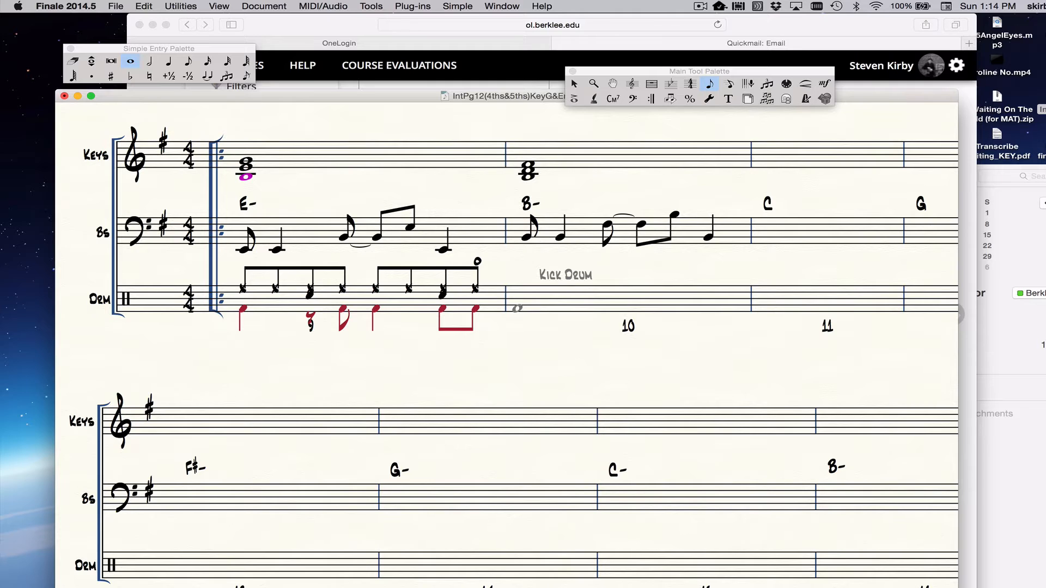